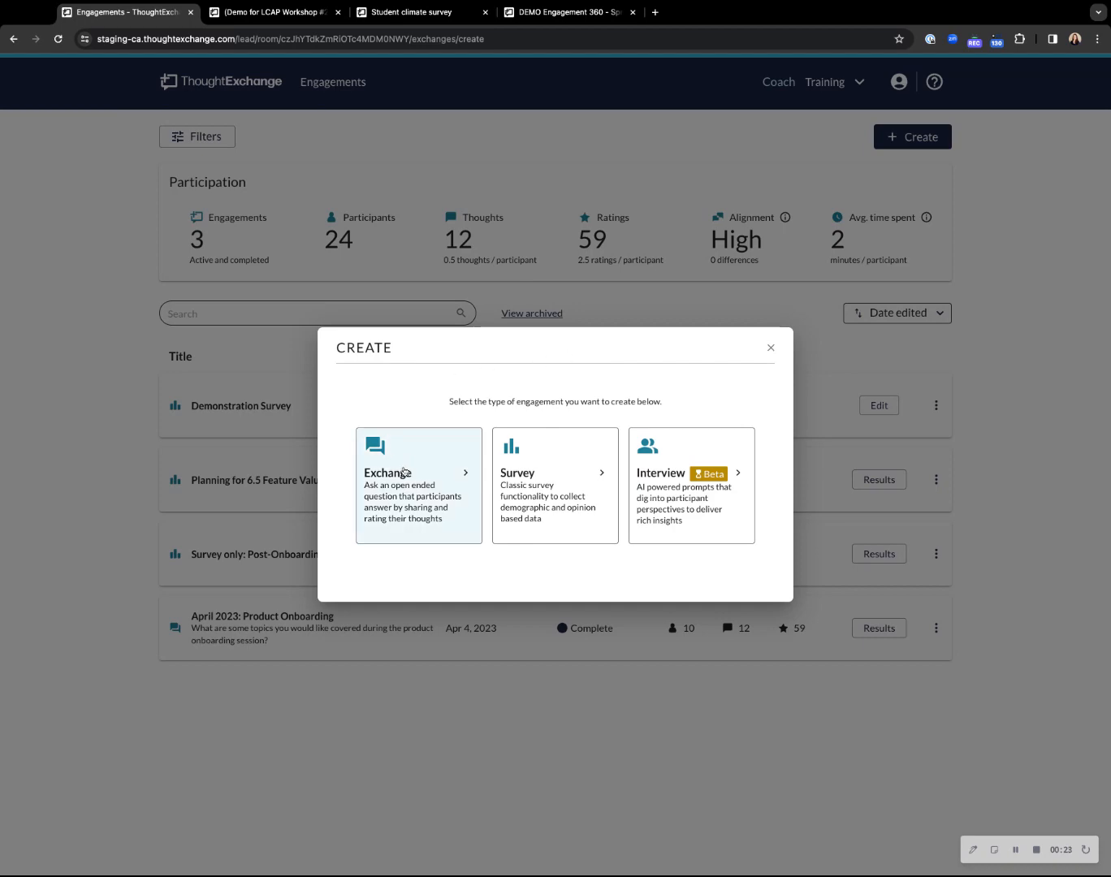
# Create an Exchange from the Develop Talent template about improving people's career development and leadership opportunities.
pyautogui.click(409, 498)
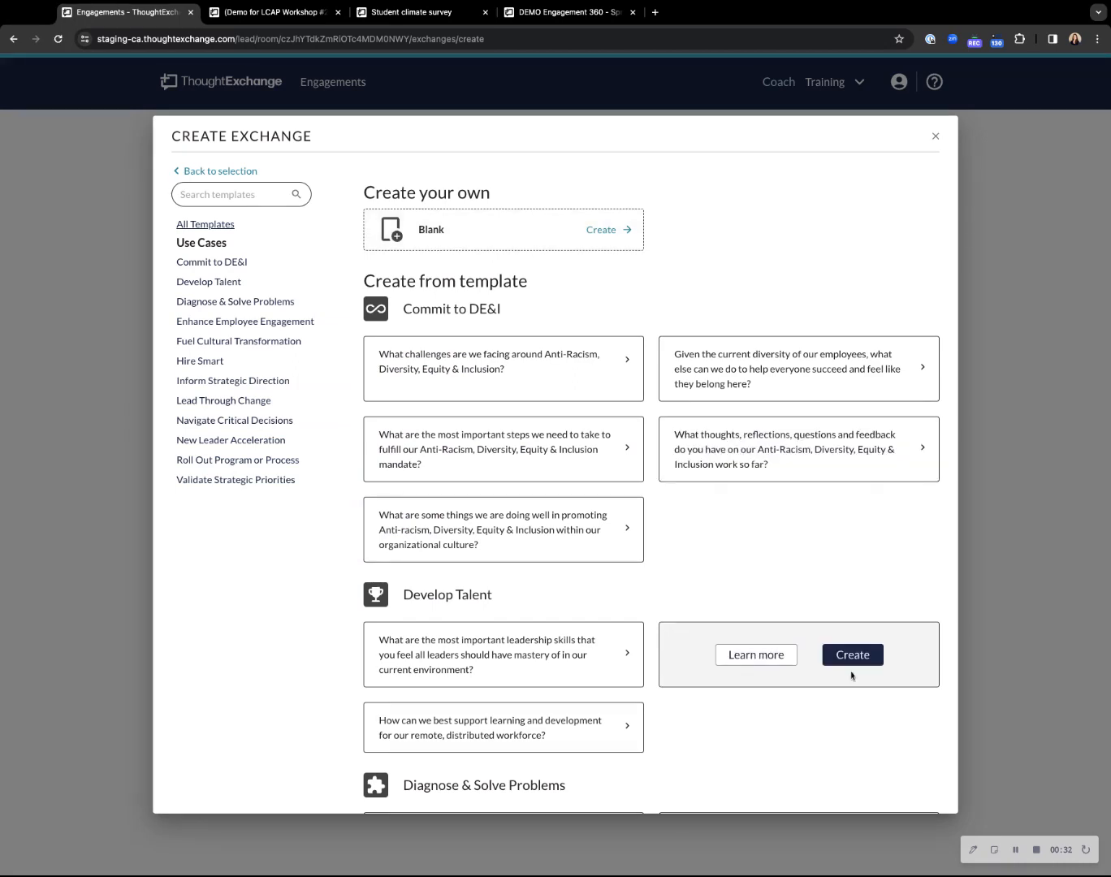
pyautogui.click(856, 659)
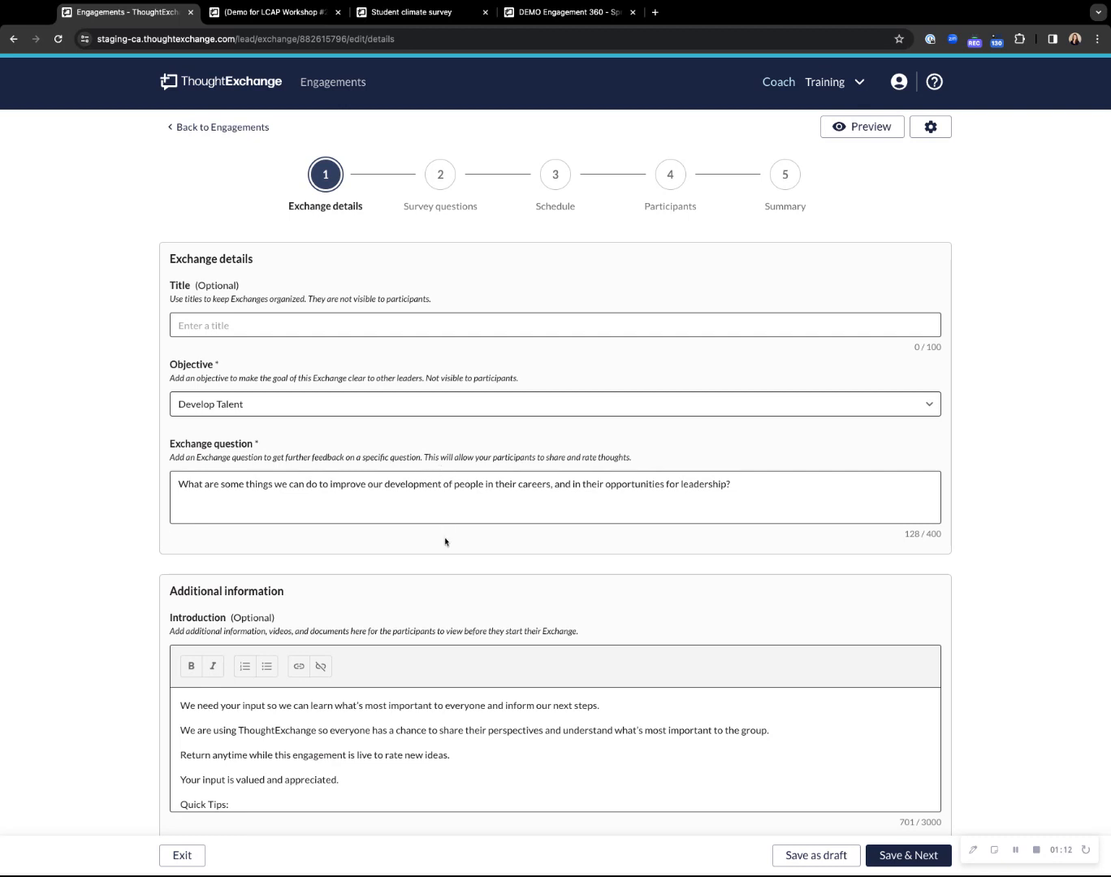
# Enable the custom leader name option in the Additional information section, and switch it back off.
pyautogui.scroll(-3, 445, 669)
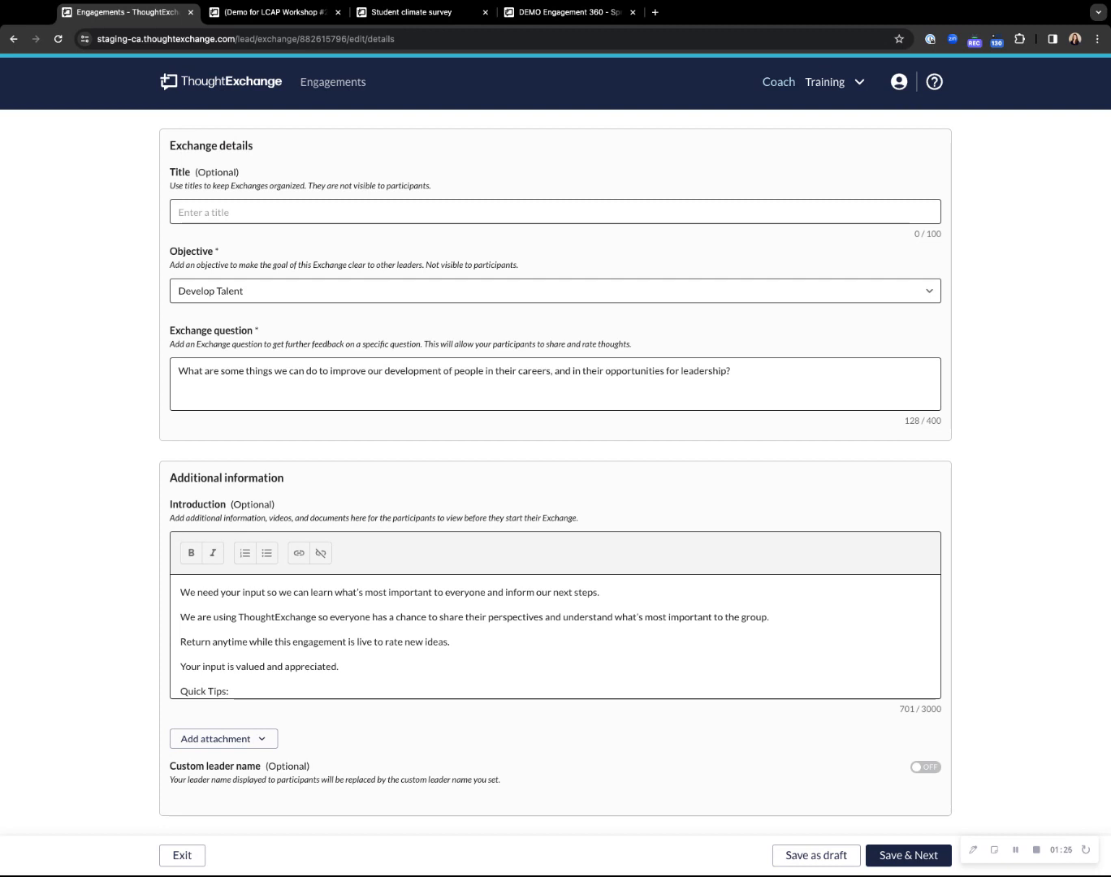
pyautogui.click(934, 769)
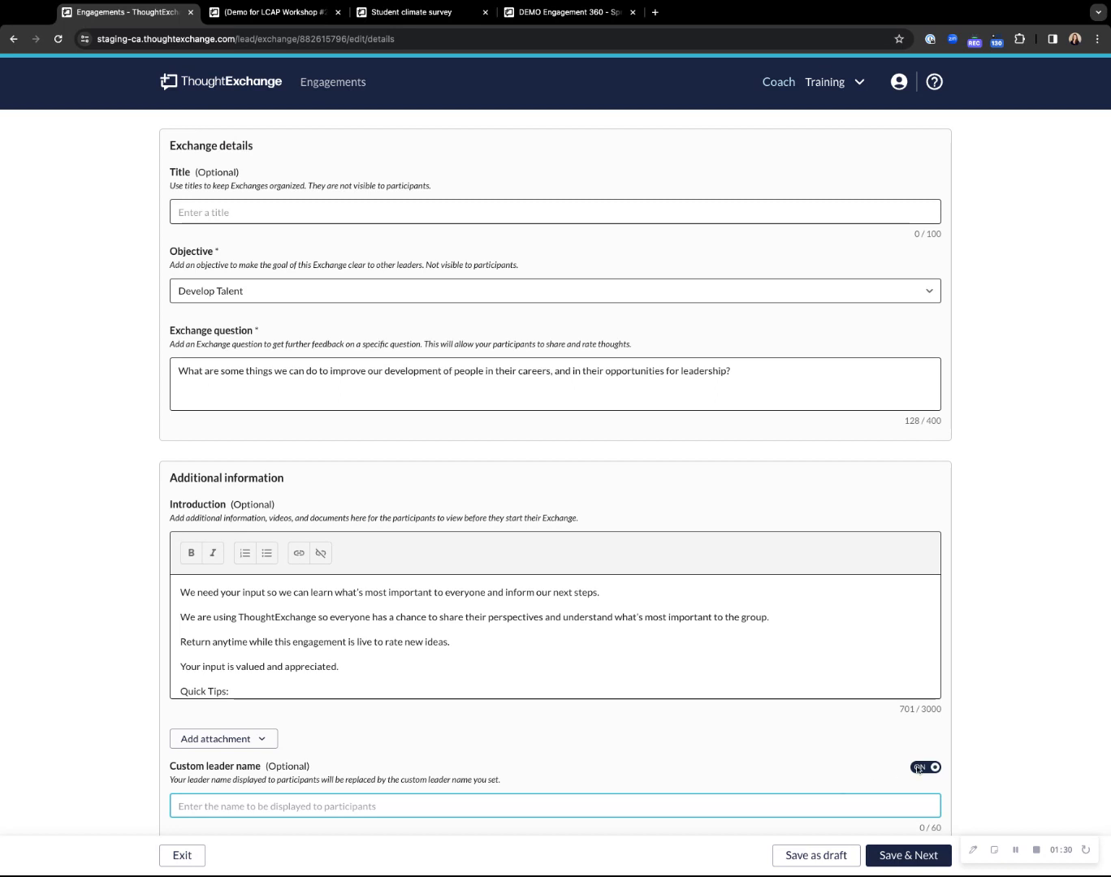
pyautogui.click(930, 767)
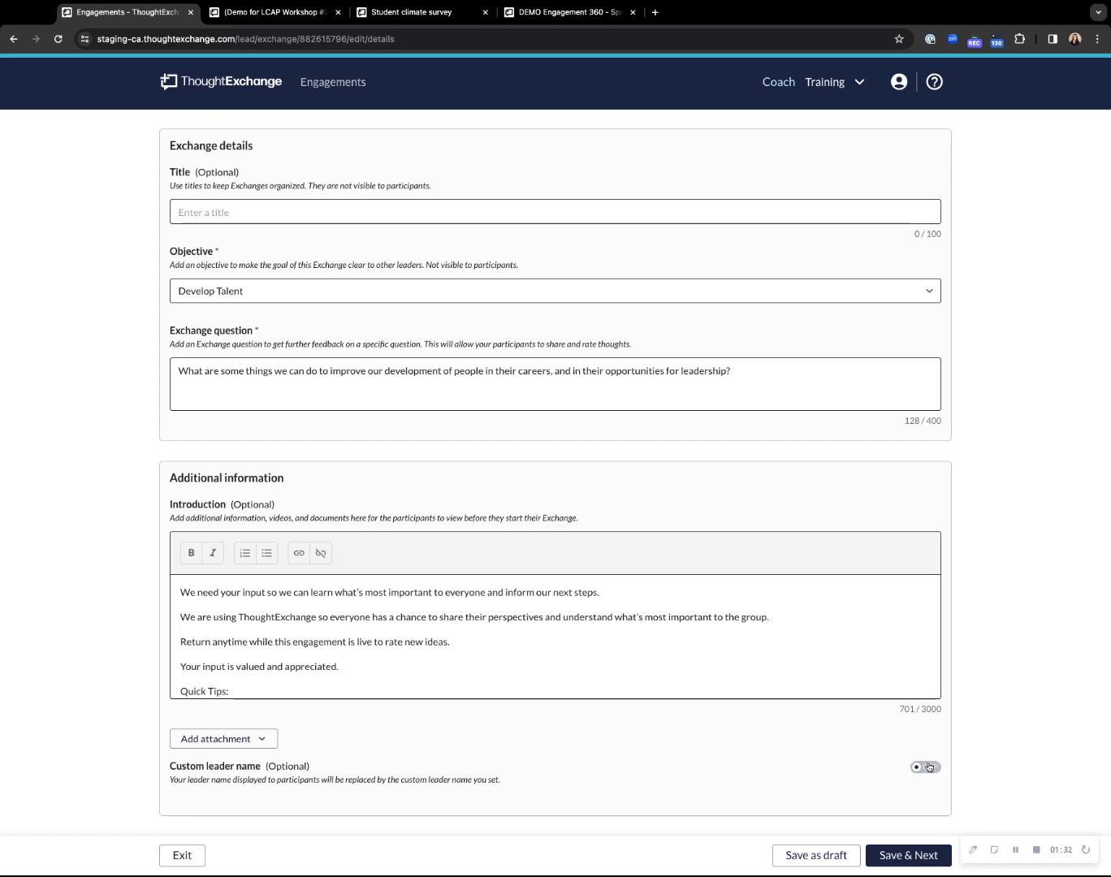
# Save the exchange details, revisit that stage once, and return to the Survey questions stage.
pyautogui.click(906, 862)
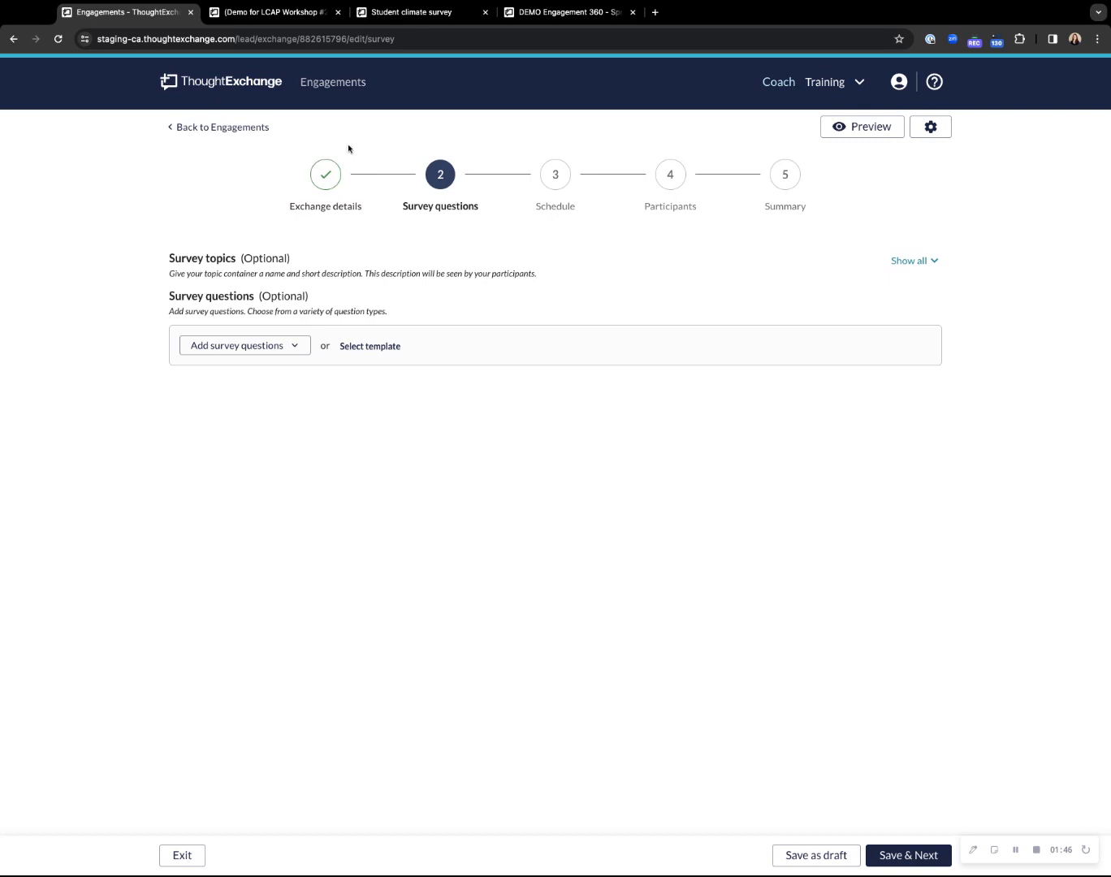
pyautogui.click(325, 174)
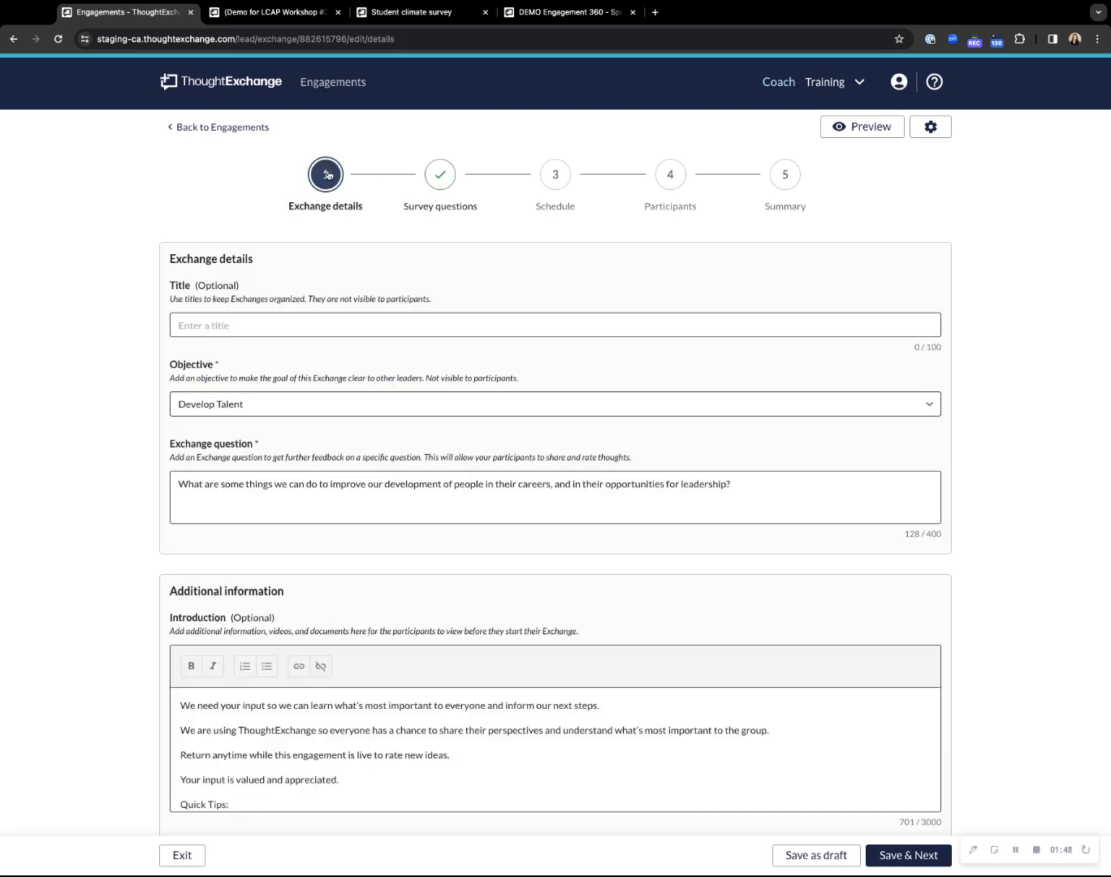
pyautogui.click(443, 178)
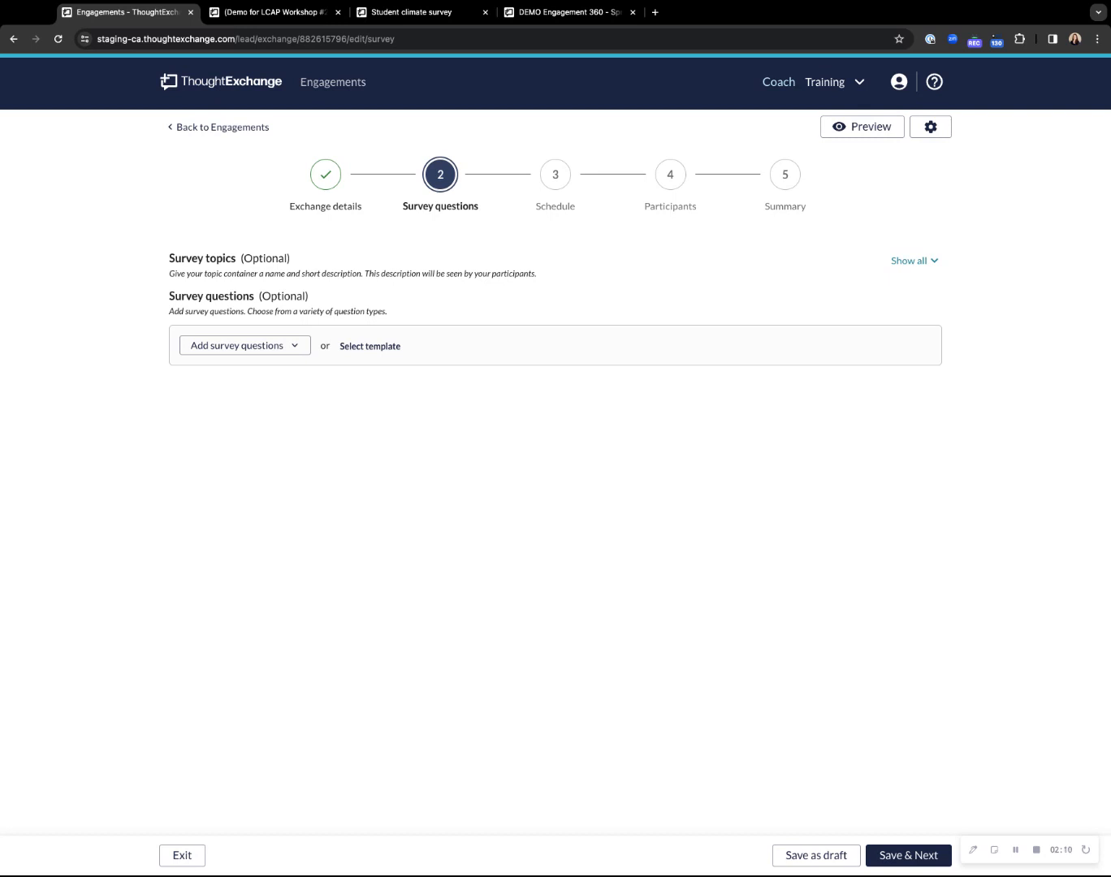
# Expand the survey topics and add Demographic questions and Wellbeing, each with a short description.
pyautogui.click(911, 262)
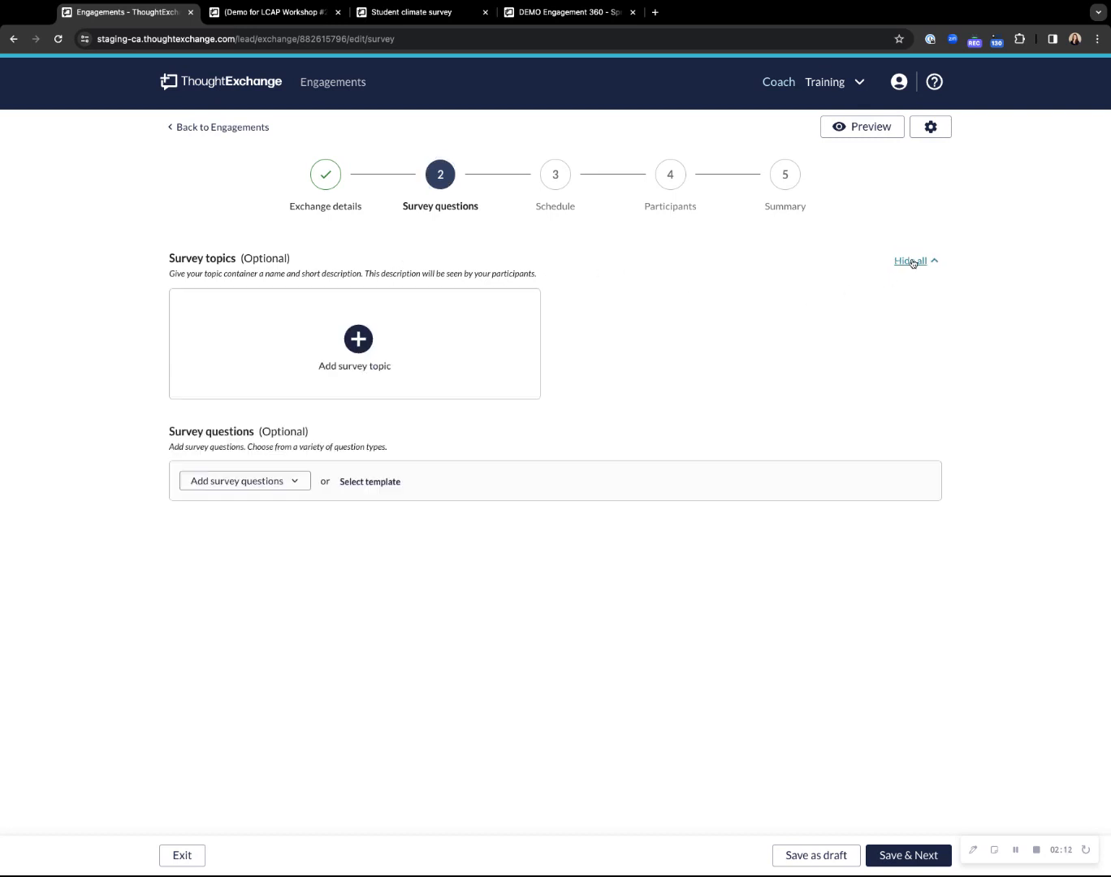
pyautogui.click(360, 341)
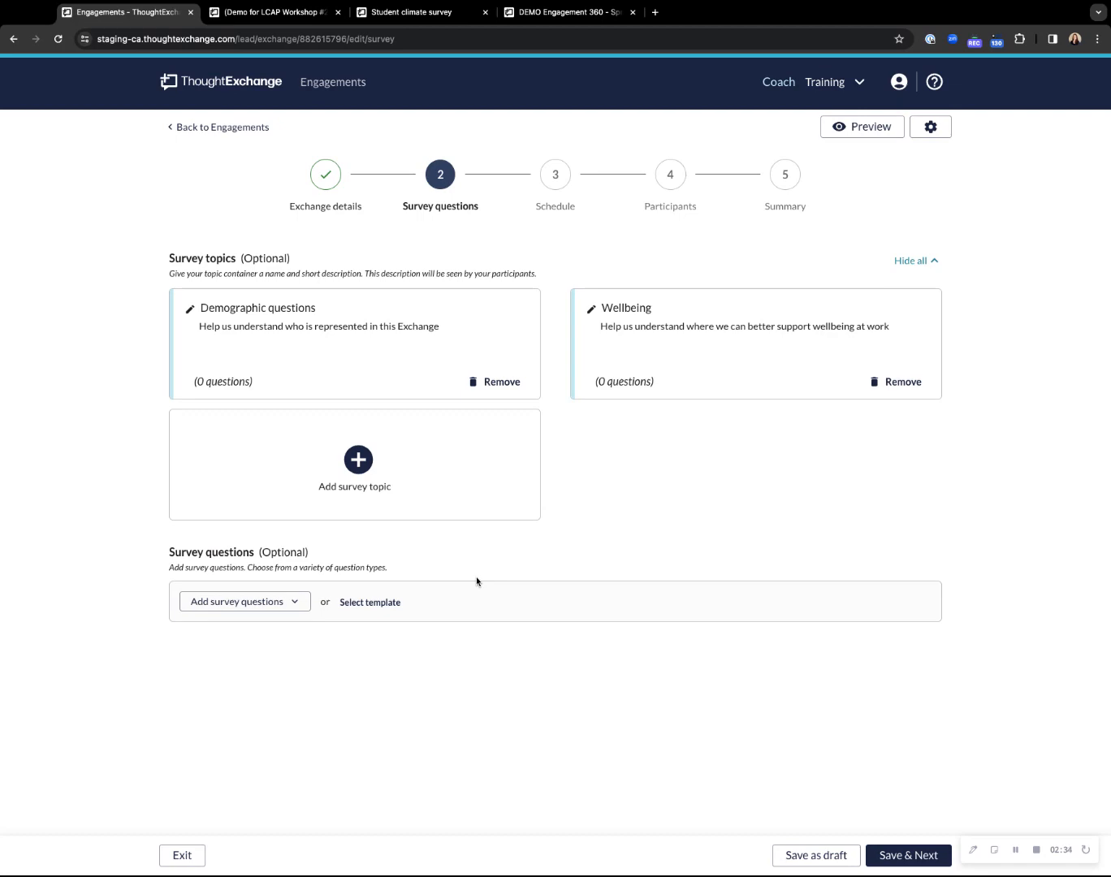
# Add the template question "What is your role?" and assign it to the Demographic questions topic.
pyautogui.click(377, 603)
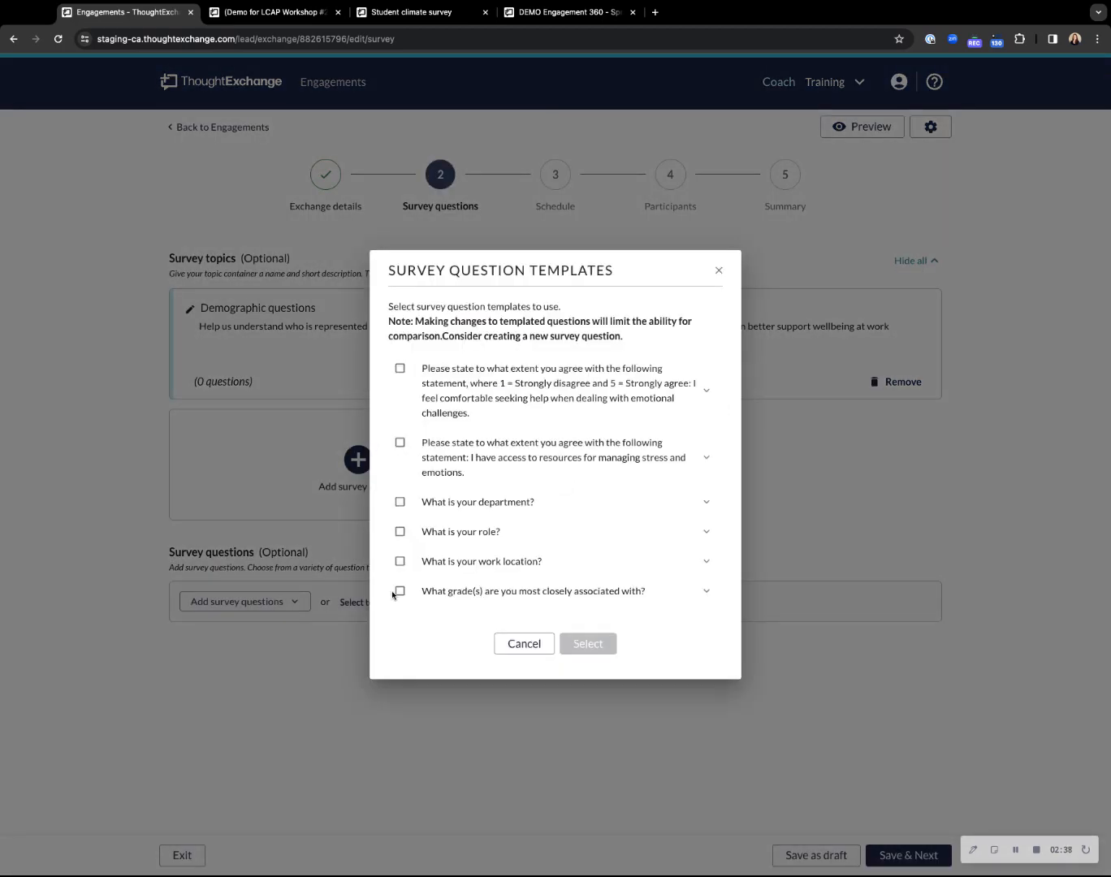
pyautogui.click(438, 530)
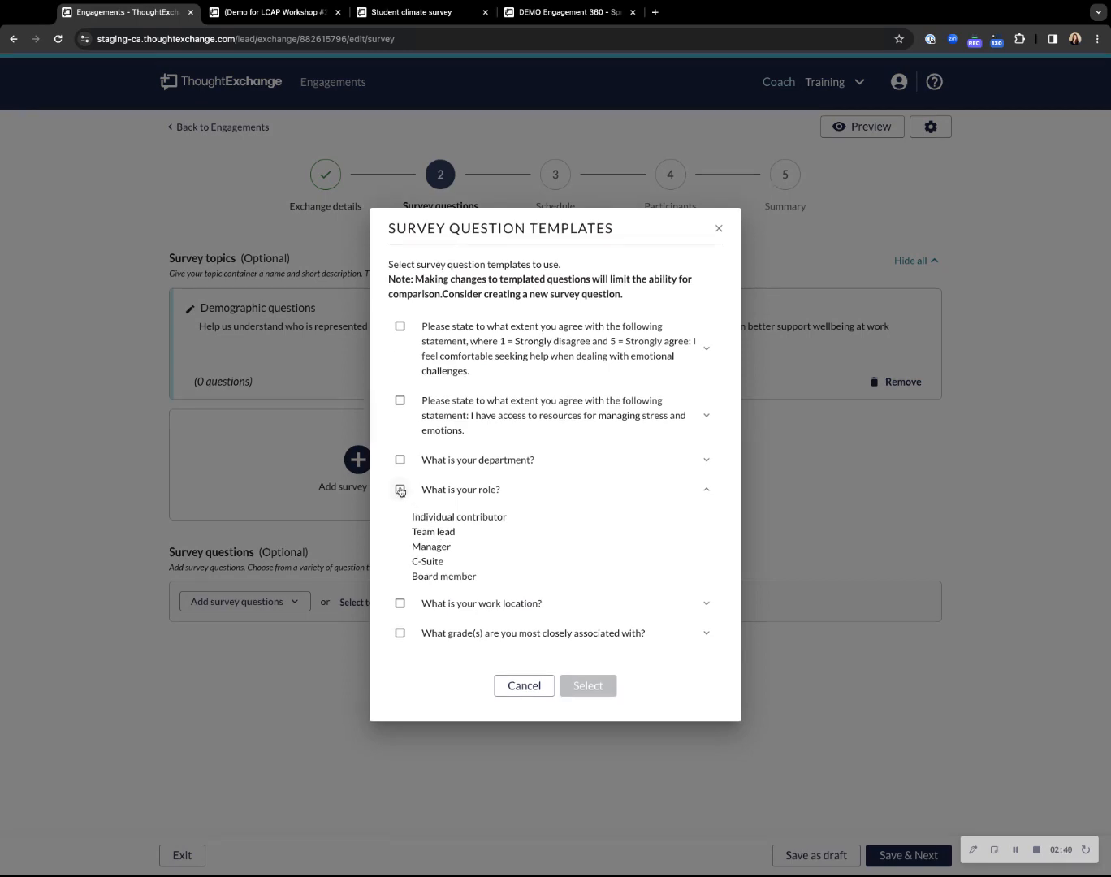
pyautogui.click(399, 490)
pyautogui.click(597, 689)
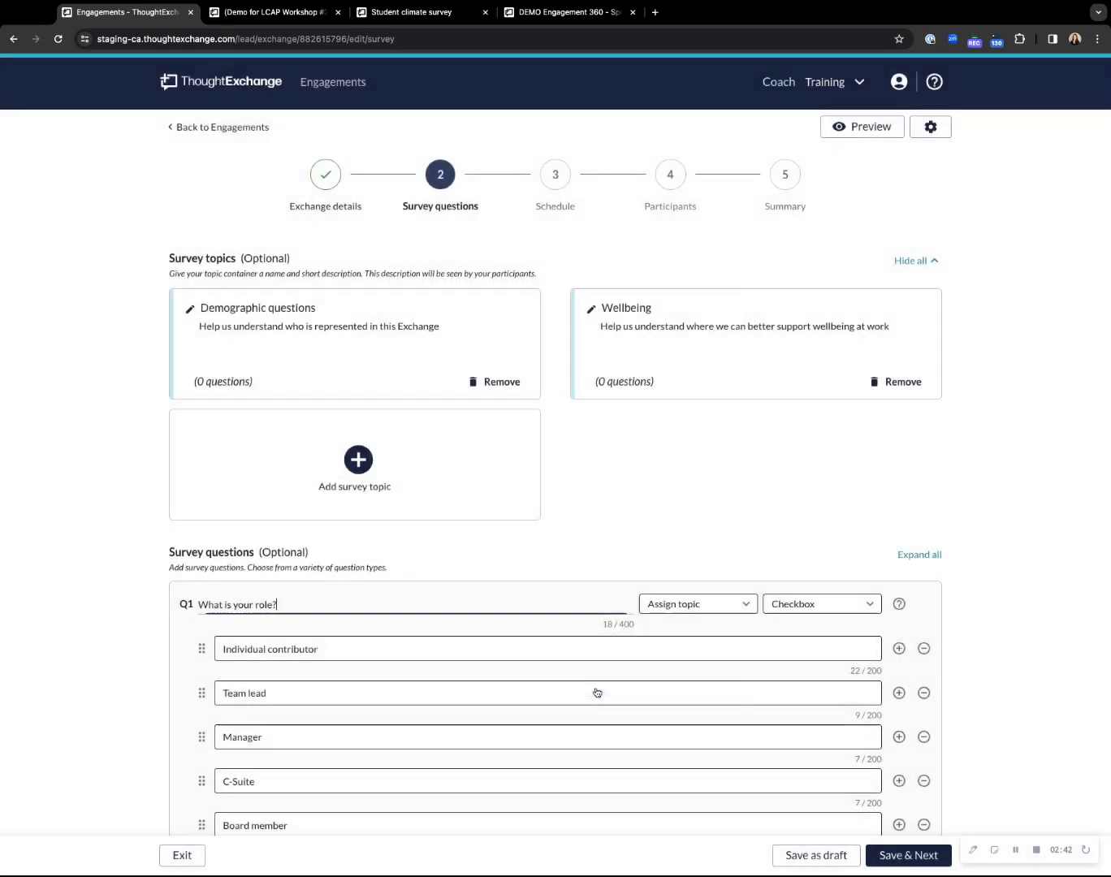
pyautogui.click(713, 614)
pyautogui.click(697, 652)
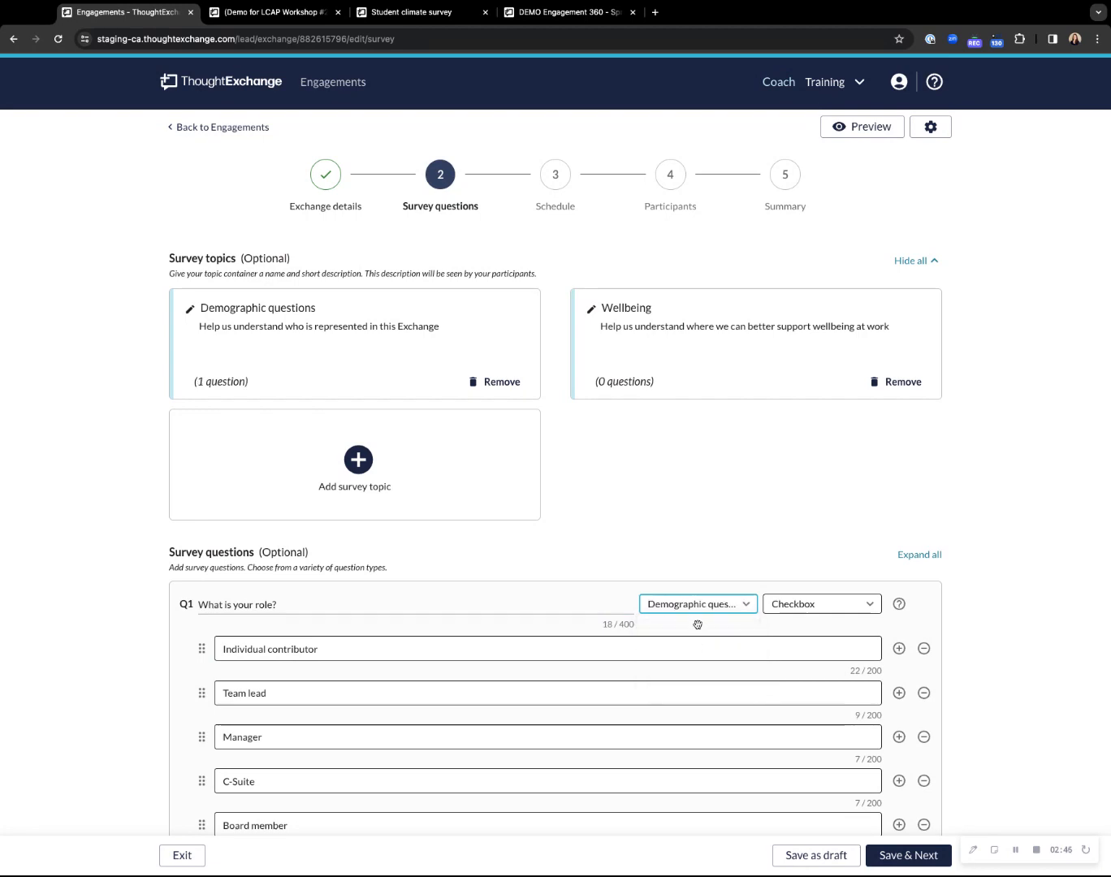
# Look over the available survey question types and the example checkbox results in the LCAP Workshop demo.
pyautogui.scroll(-3, 699, 614)
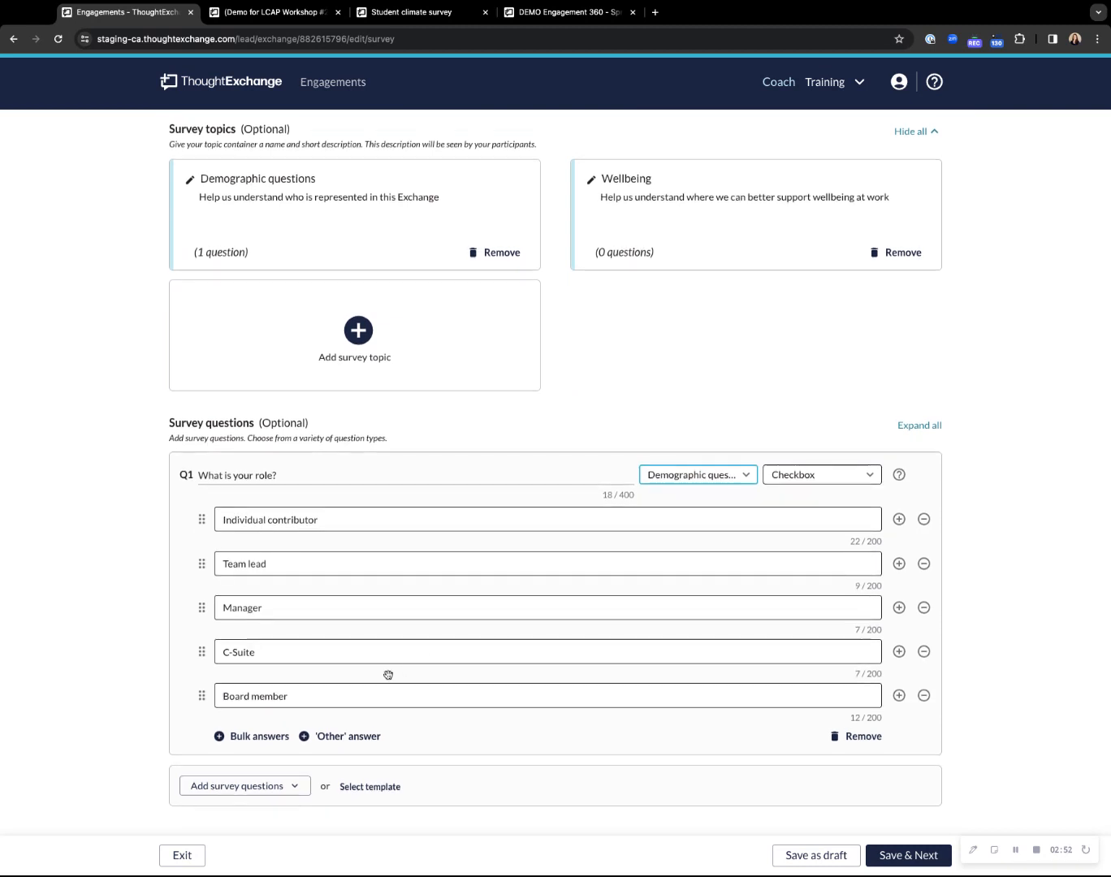
pyautogui.click(293, 791)
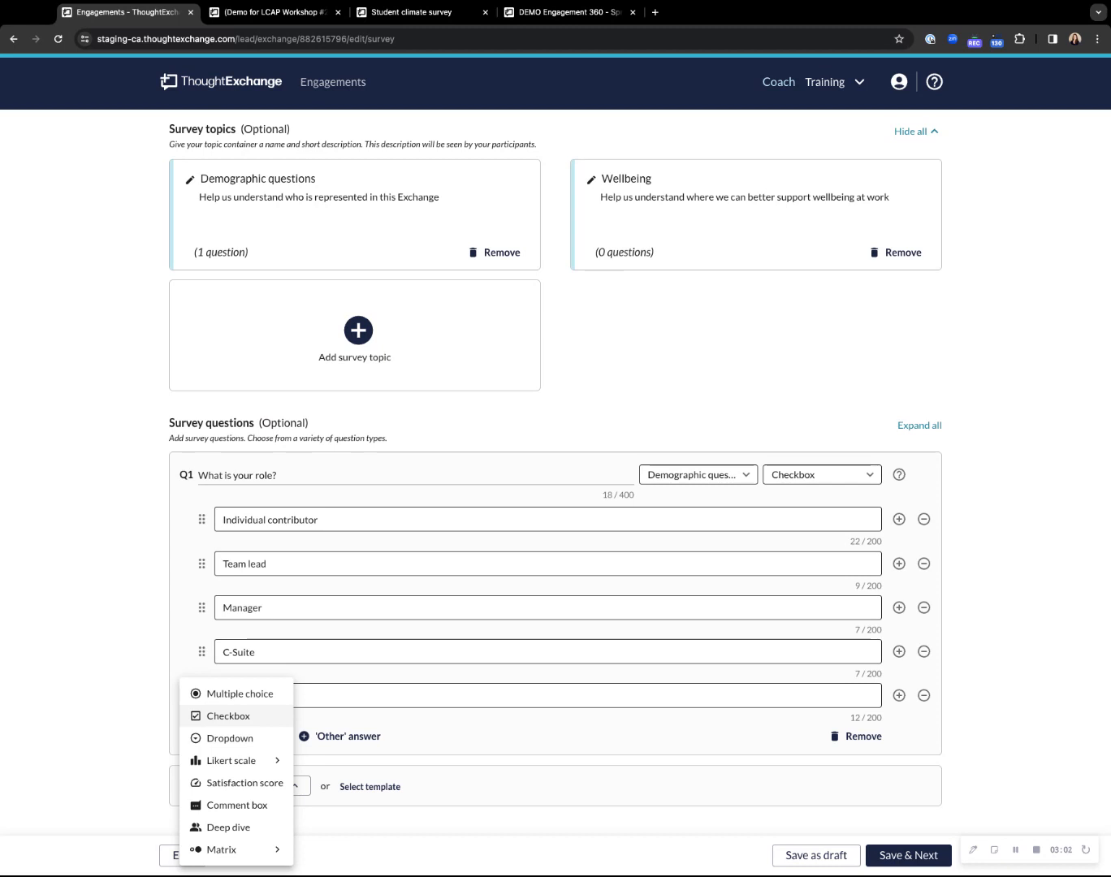
pyautogui.click(269, 15)
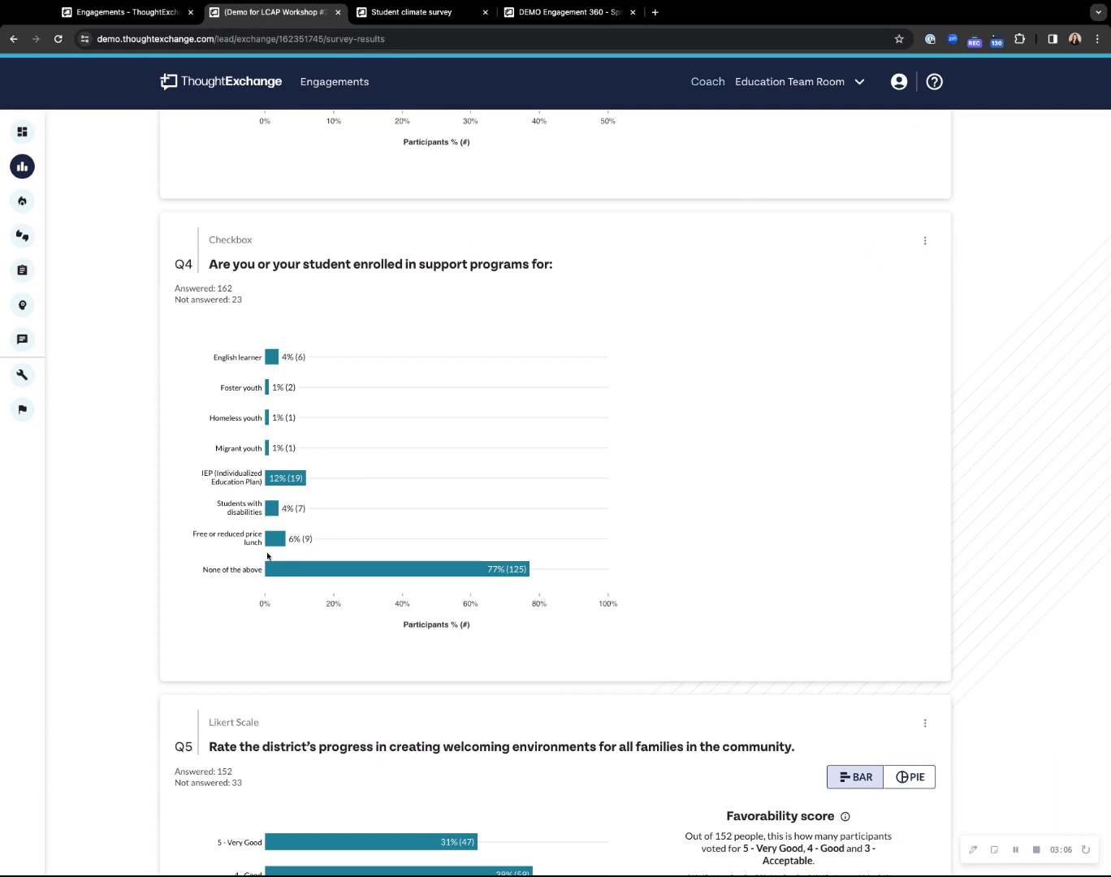
pyautogui.click(126, 12)
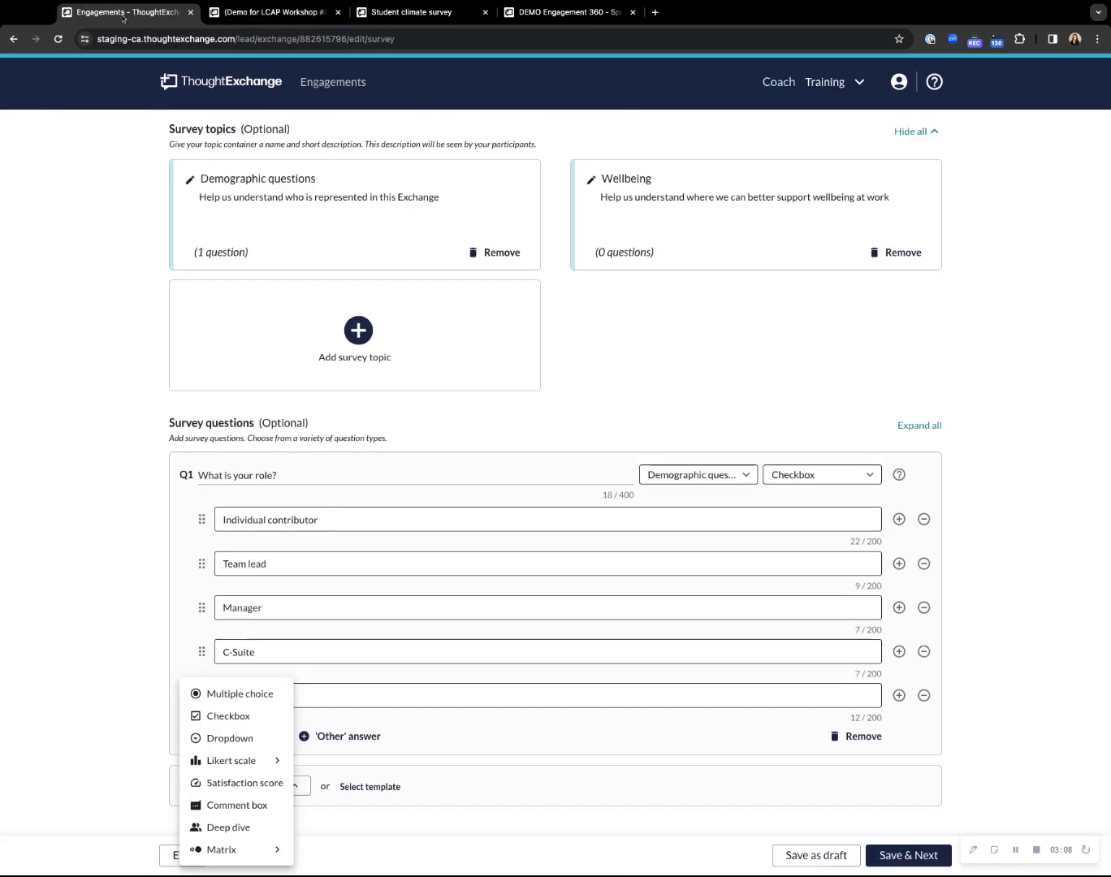
# View the Likert scale variants, and in the LCAP Workshop demo limit Q5's favorability score to 5 - Very Good and 4 - Good.
pyautogui.click(245, 761)
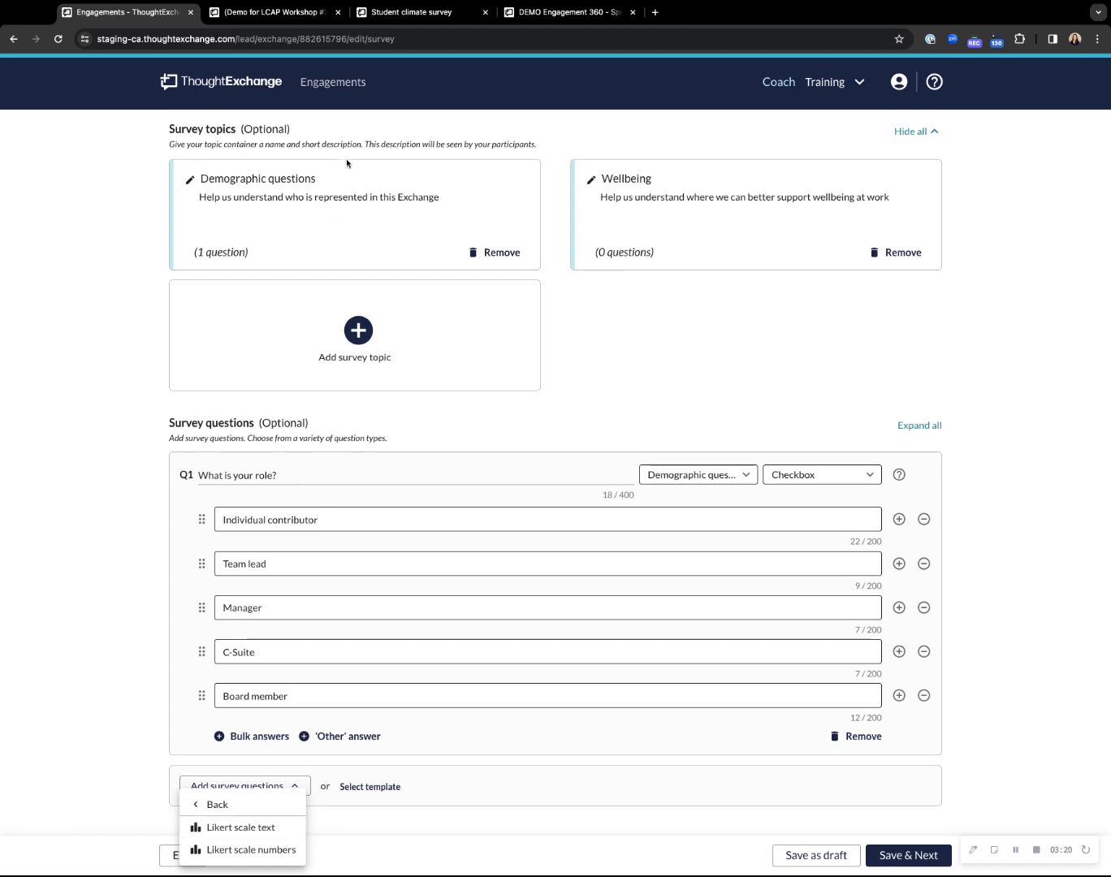
pyautogui.click(278, 15)
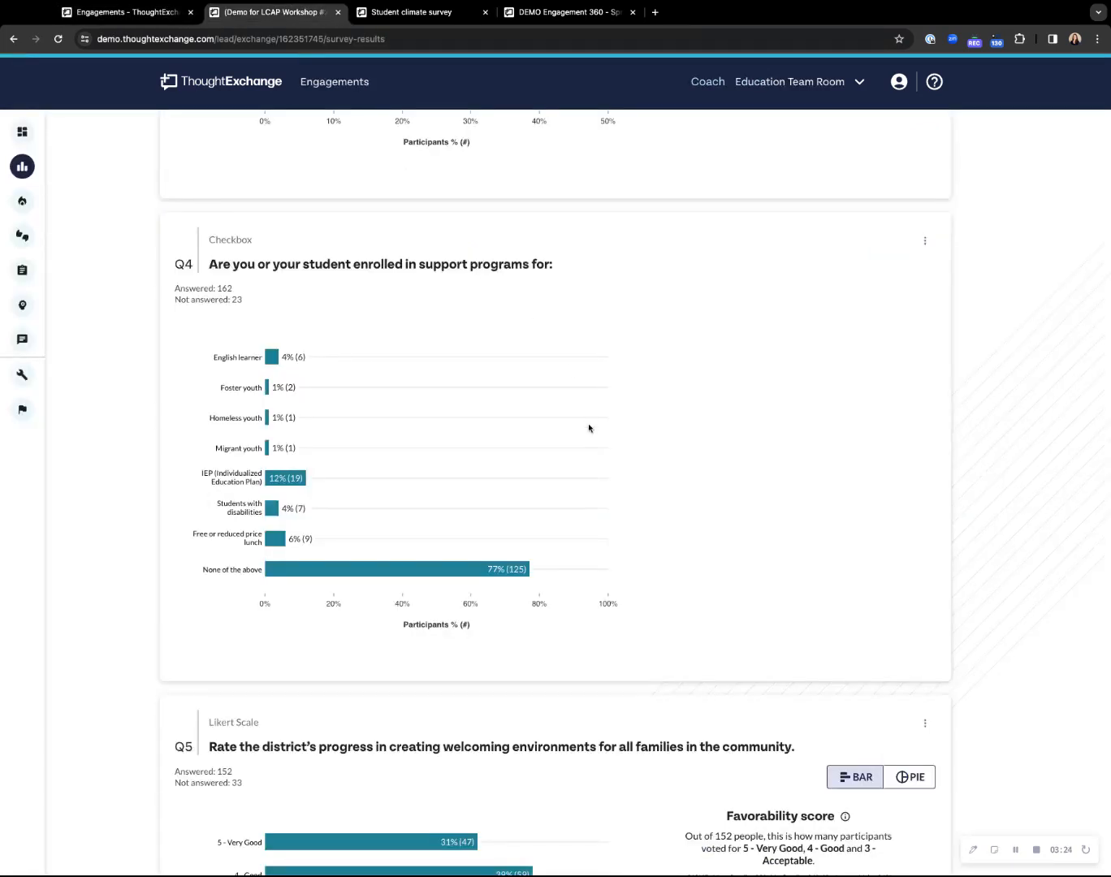
pyautogui.scroll(-3, 588, 429)
pyautogui.scroll(-1, 589, 432)
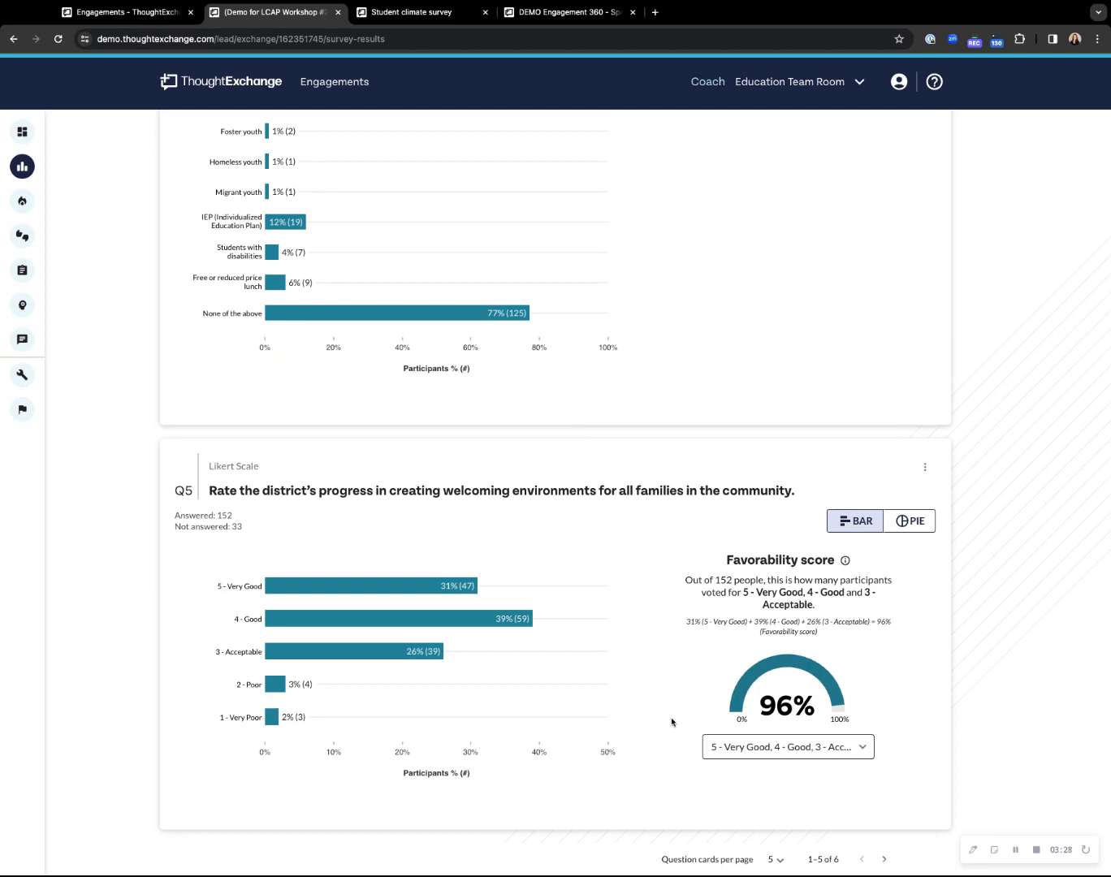
pyautogui.click(845, 752)
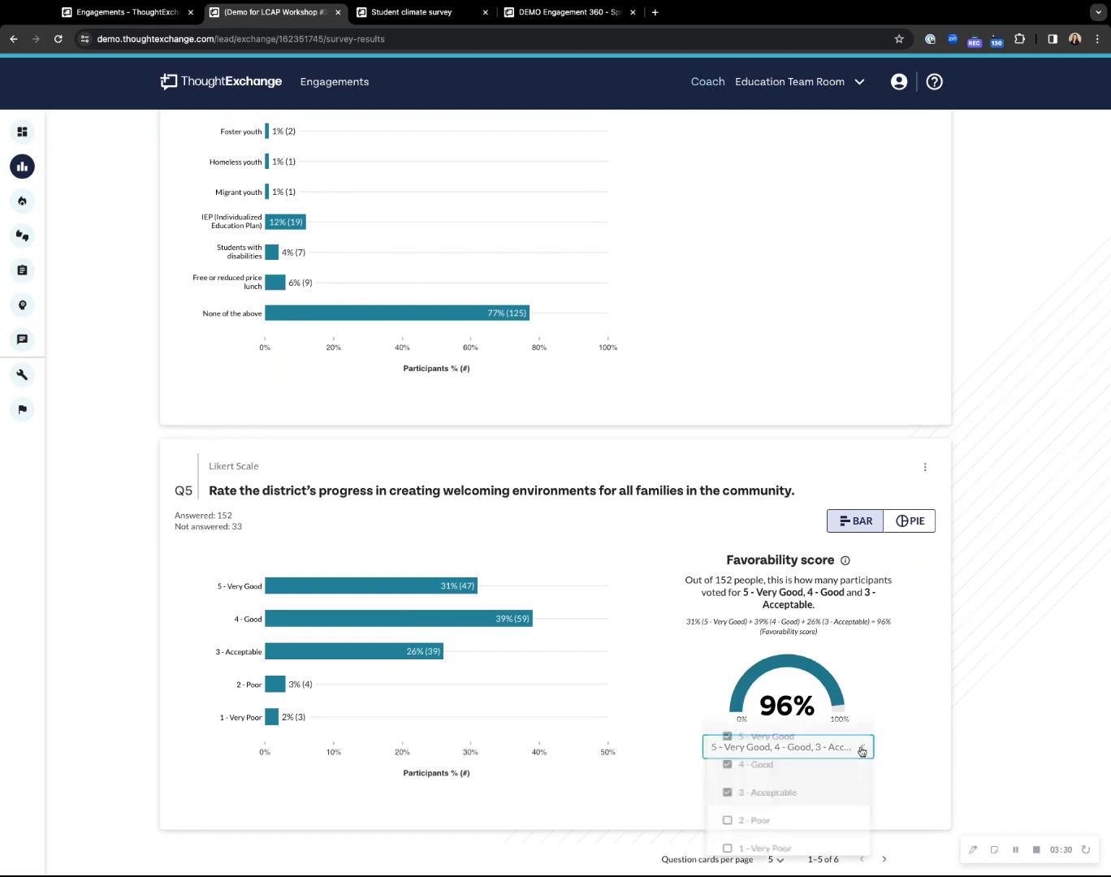
pyautogui.click(724, 797)
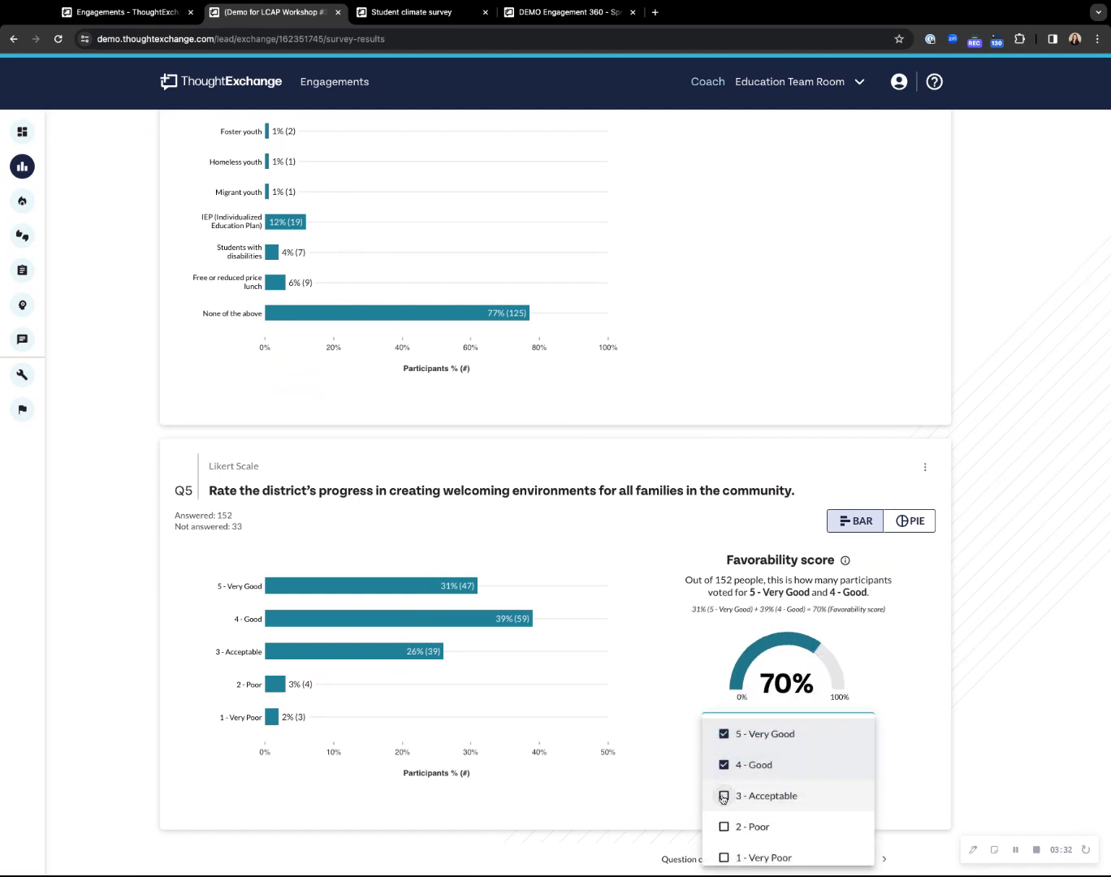
pyautogui.click(910, 719)
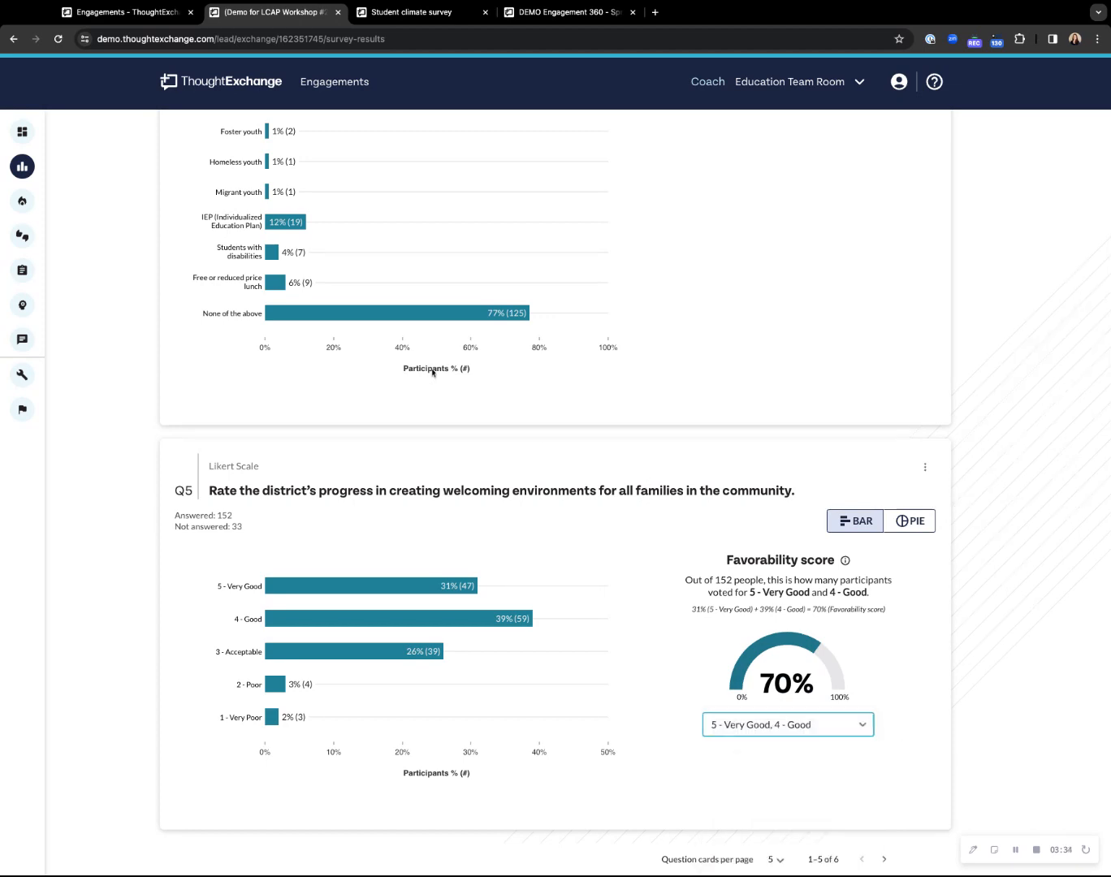
# View the Satisfaction Score results in the Student climate survey and return to the exchange's survey builder.
pyautogui.click(413, 12)
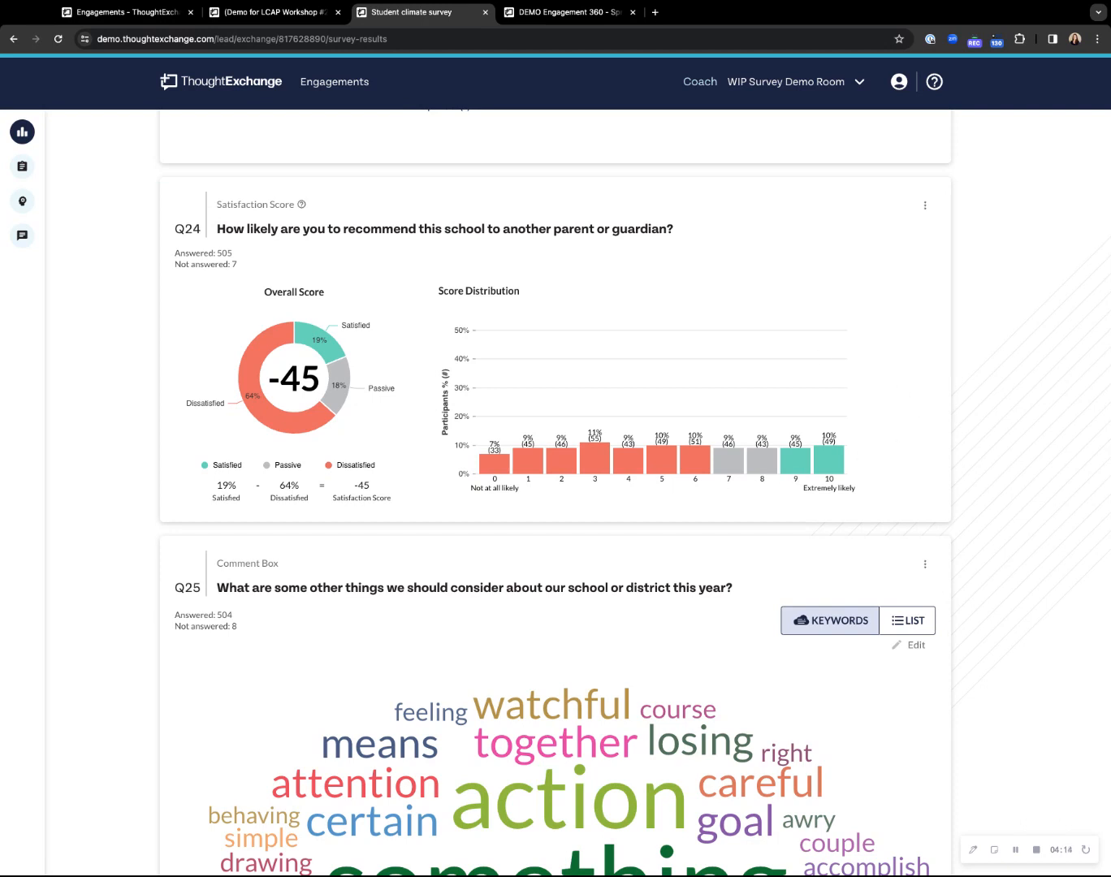
pyautogui.click(161, 12)
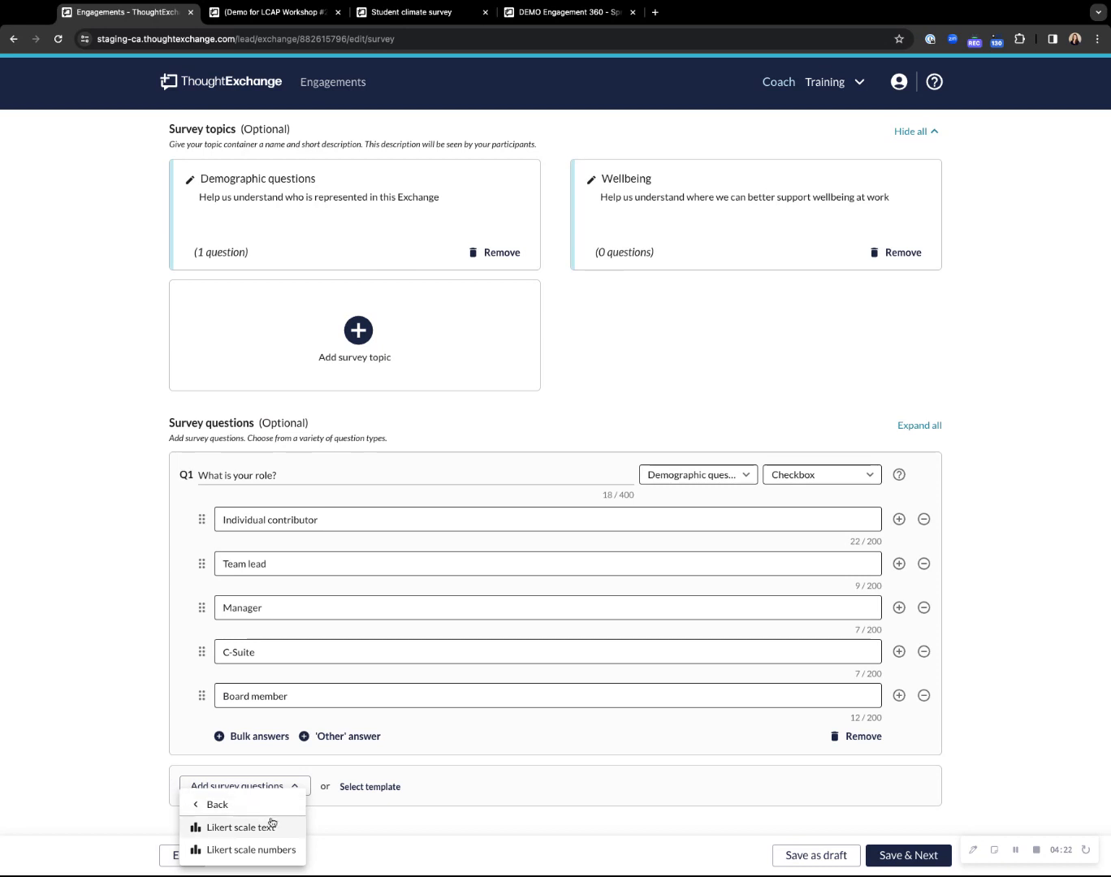
# Add a Deep dive question block after the role question and examine its fields.
pyautogui.click(195, 806)
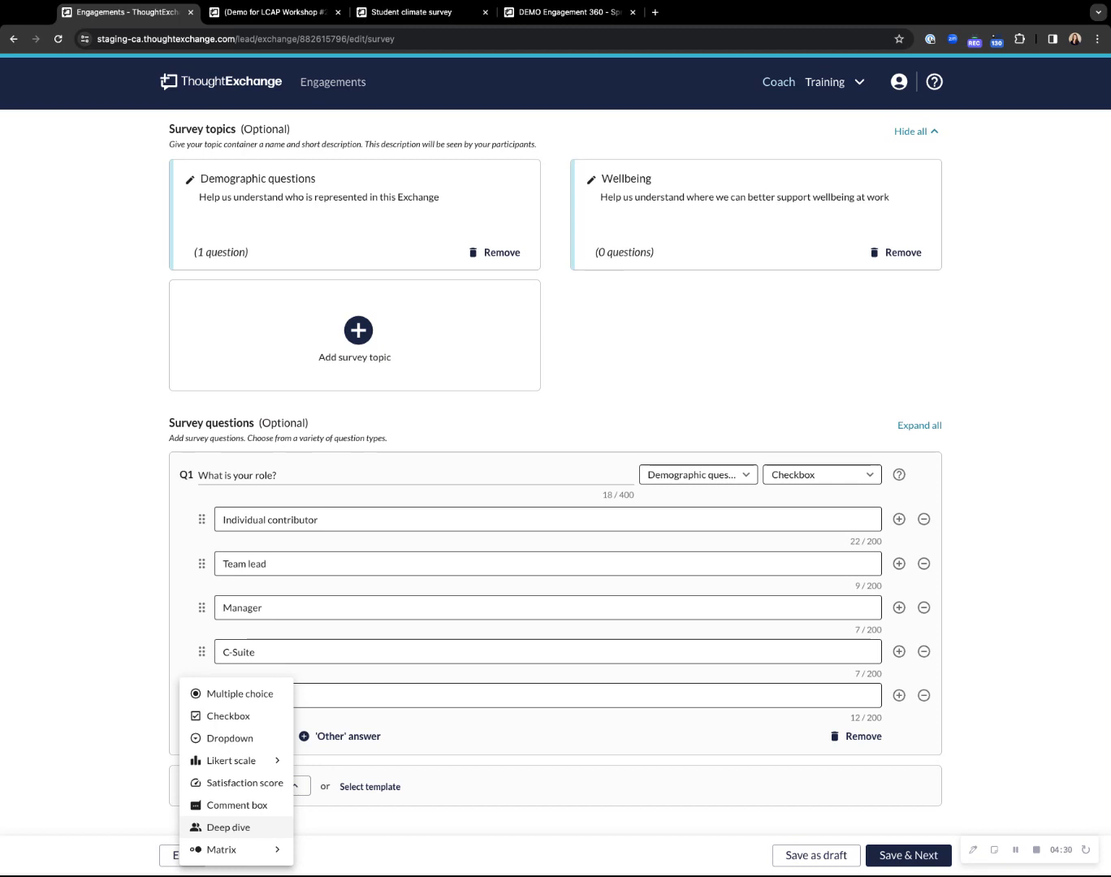
pyautogui.click(228, 827)
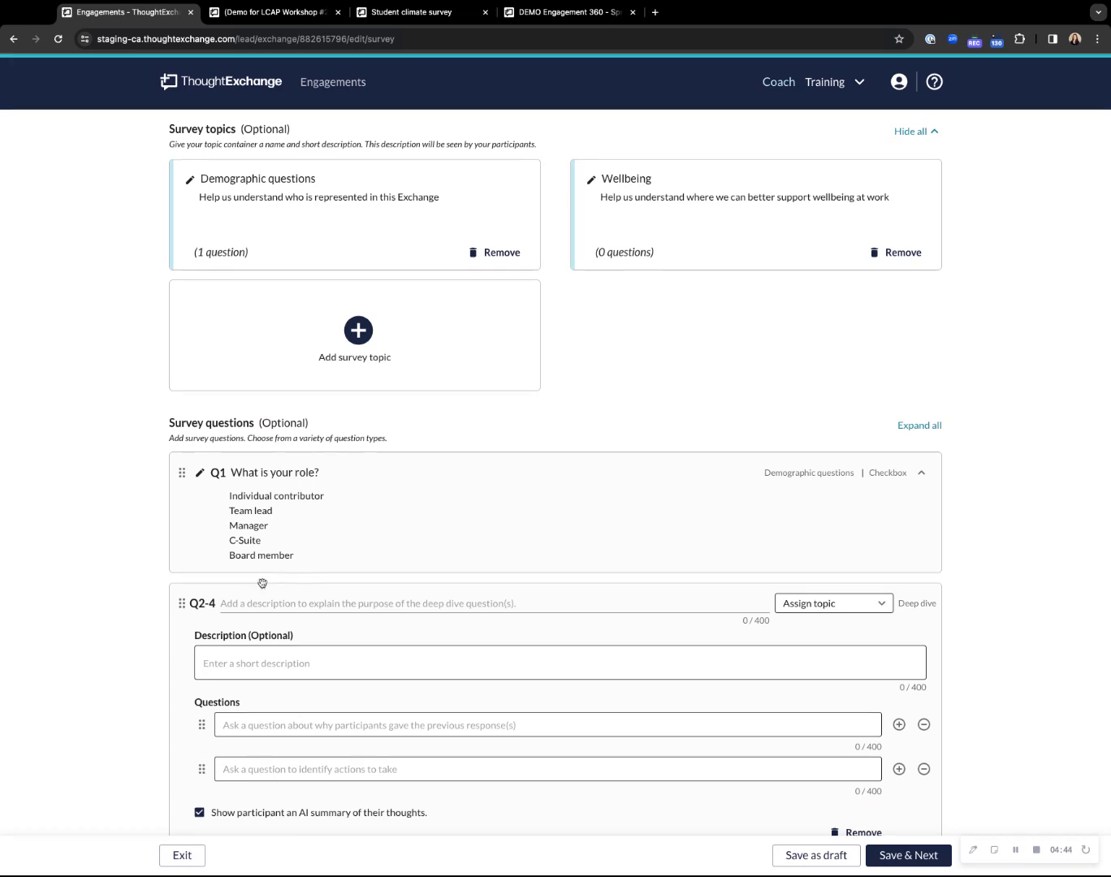
pyautogui.scroll(-1, 196, 701)
pyautogui.scroll(-1, 197, 700)
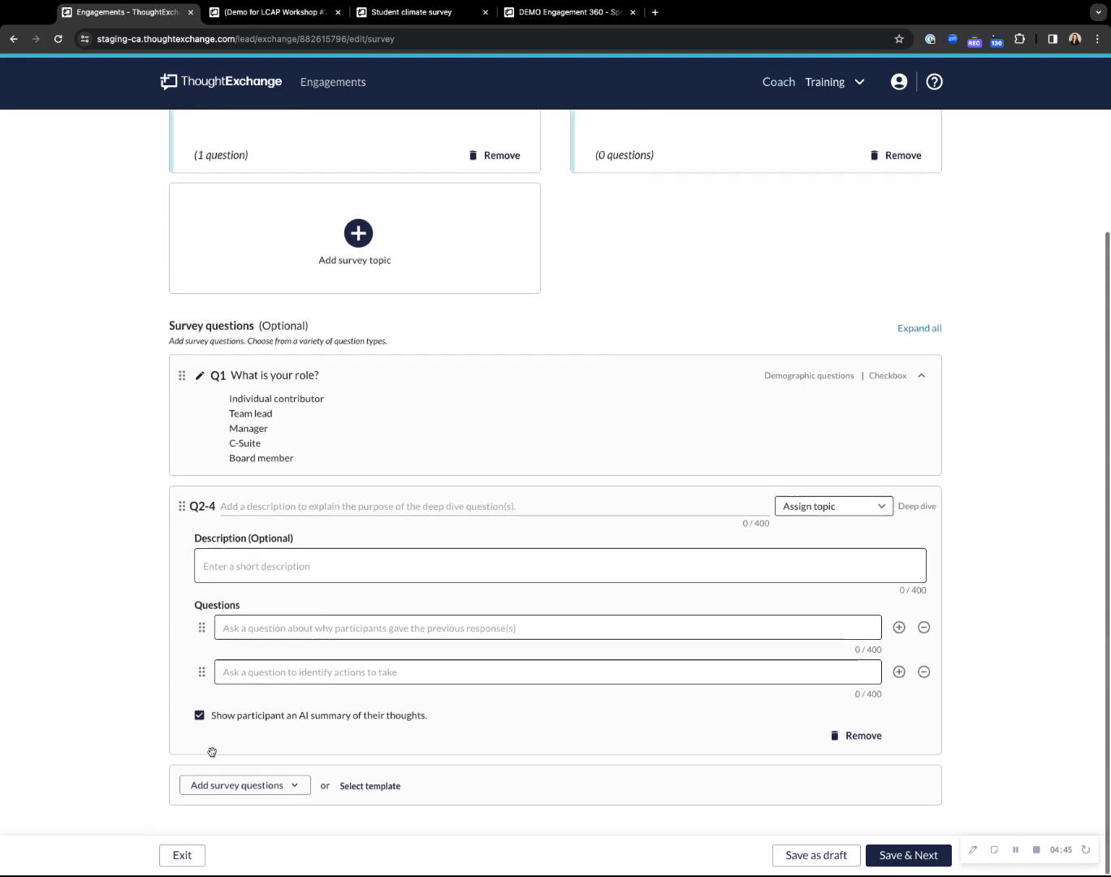
# Look over the Matrix question variants and the Likert matrix results in the DEMO Engagement 360 survey, and return to the builder.
pyautogui.click(247, 787)
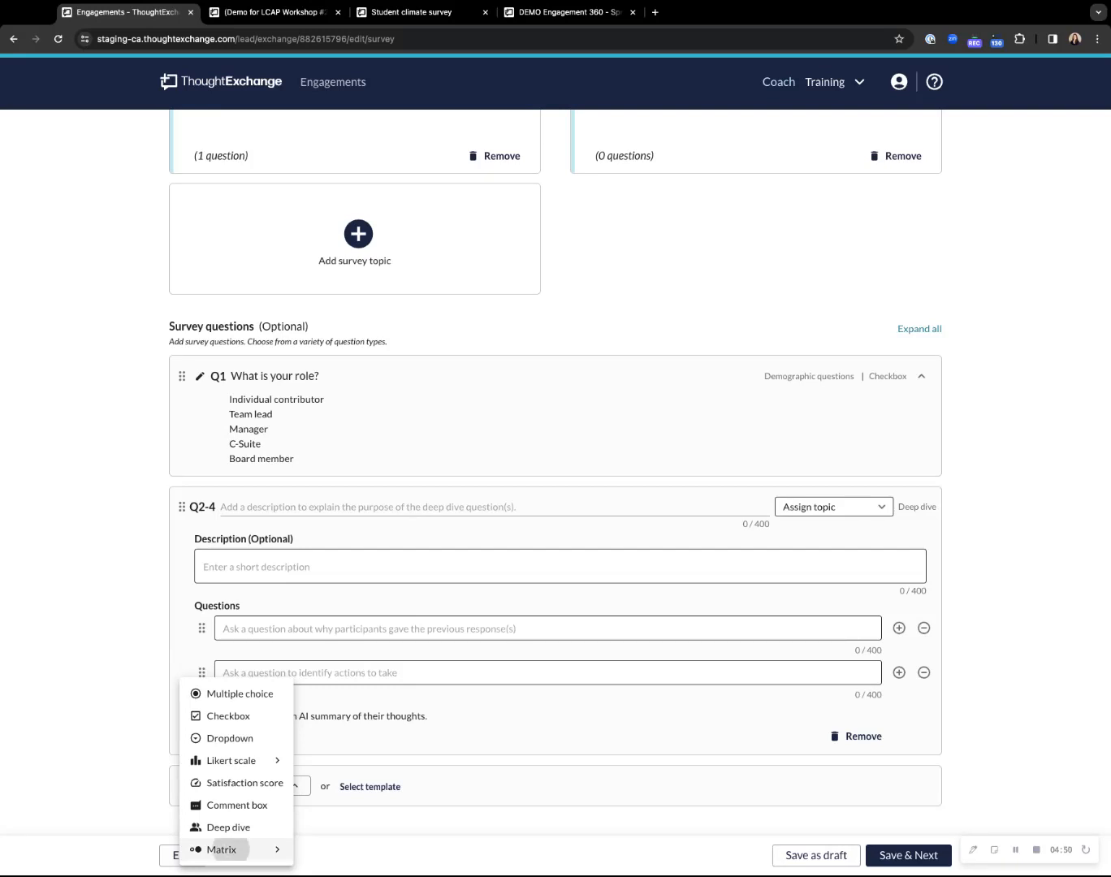
pyautogui.click(233, 850)
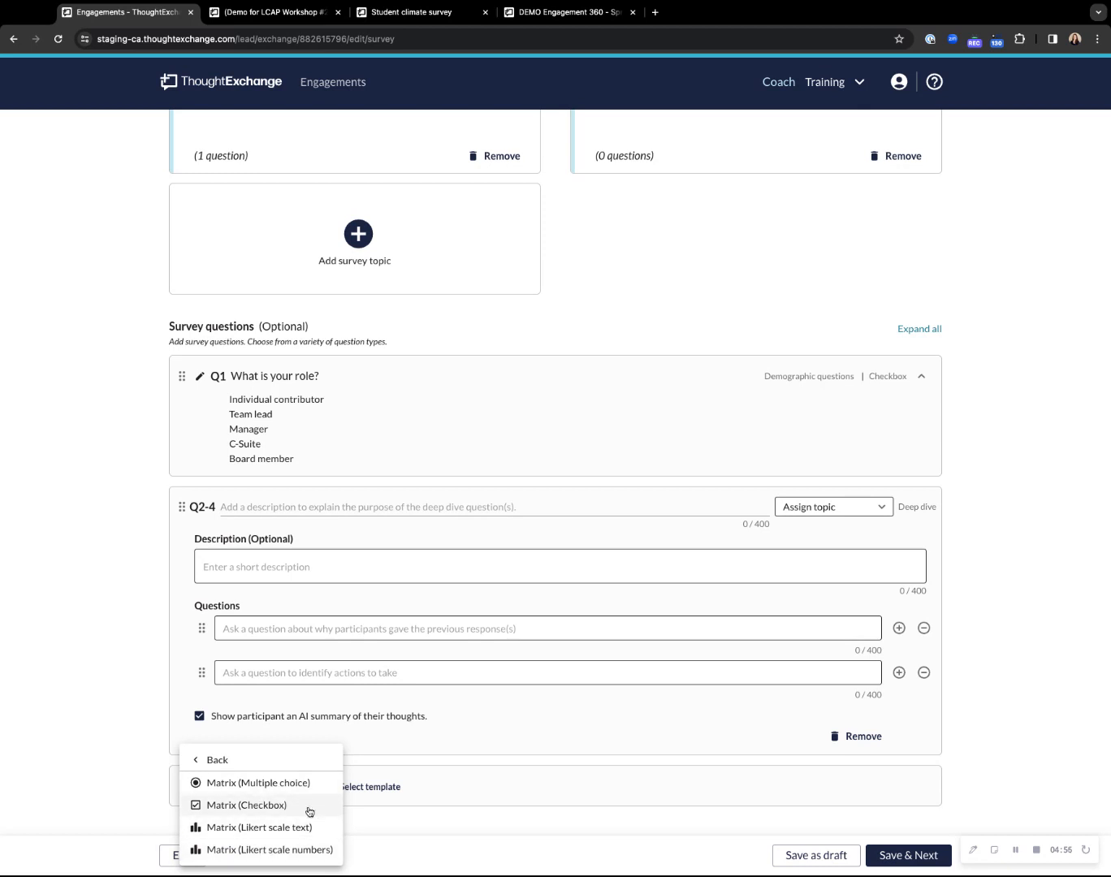
pyautogui.click(537, 12)
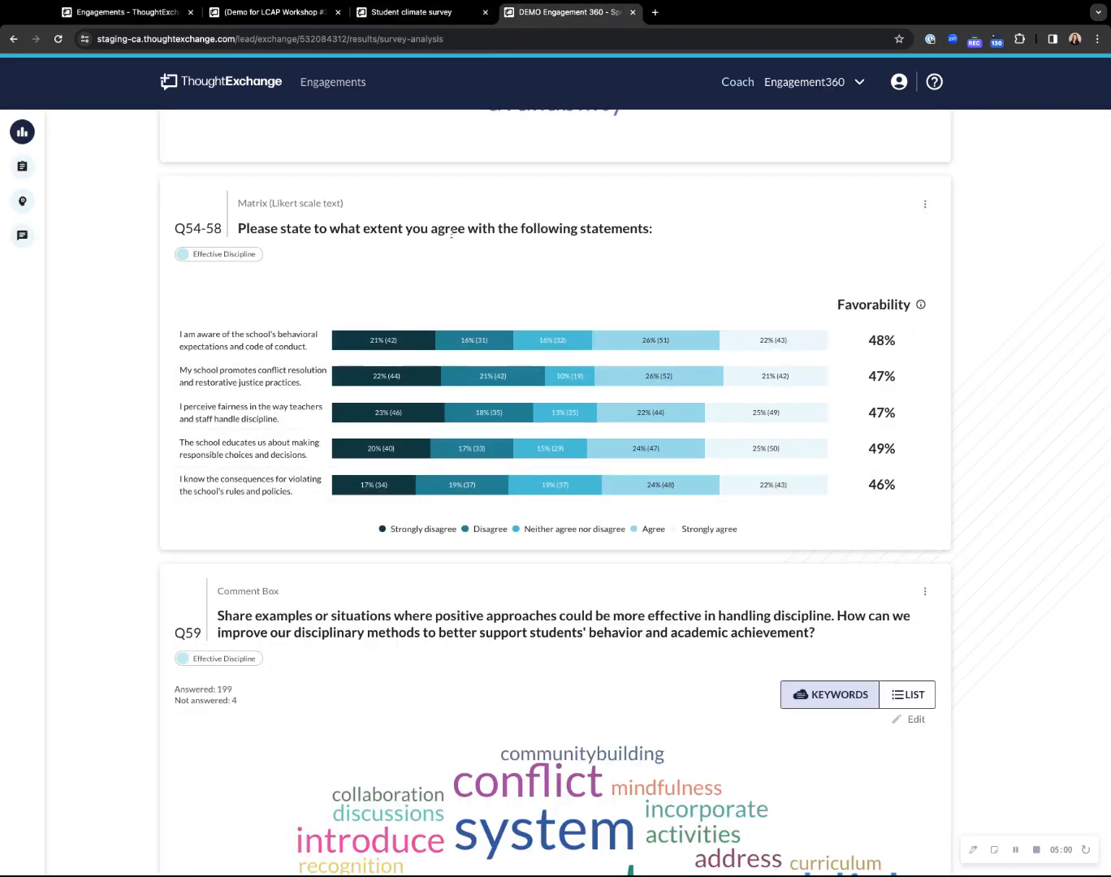
pyautogui.moveTo(558, 487)
pyautogui.click(142, 12)
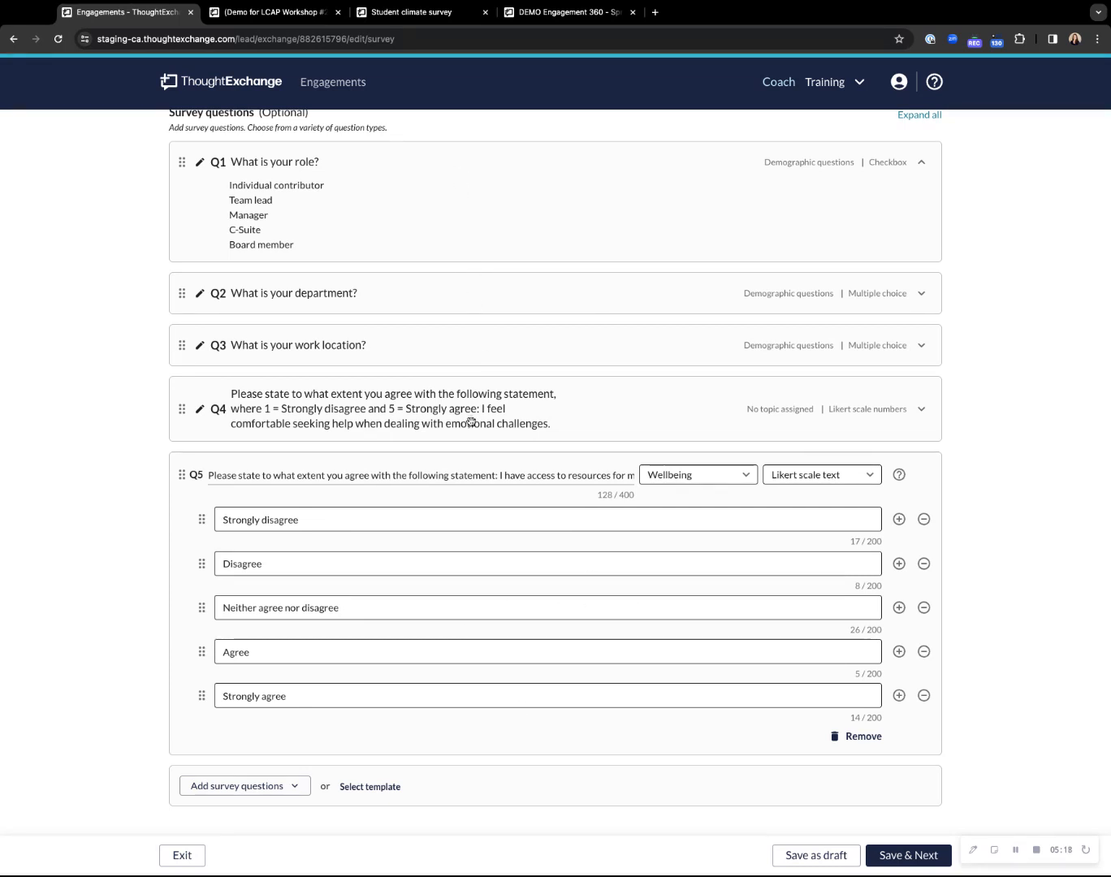
# Assign Q4, about feeling comfortable seeking help with emotional challenges, to the Wellbeing topic.
pyautogui.click(201, 411)
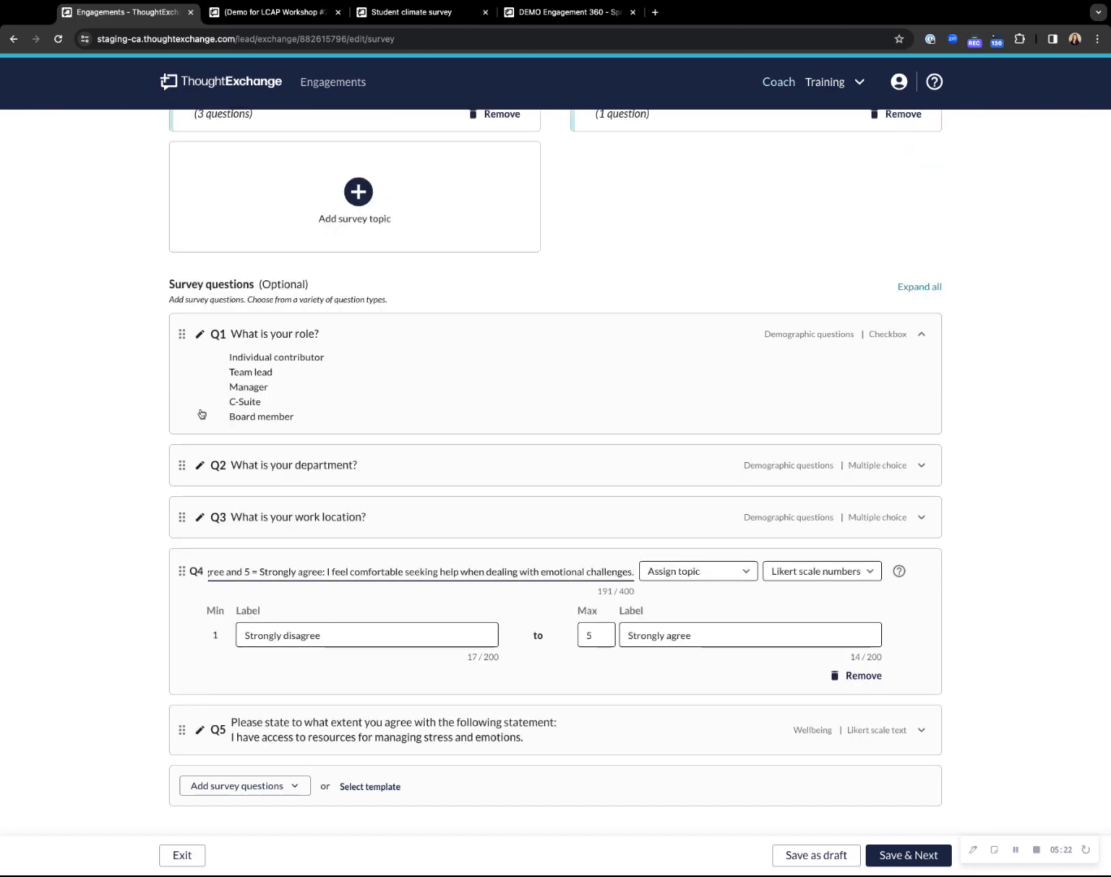
pyautogui.click(728, 577)
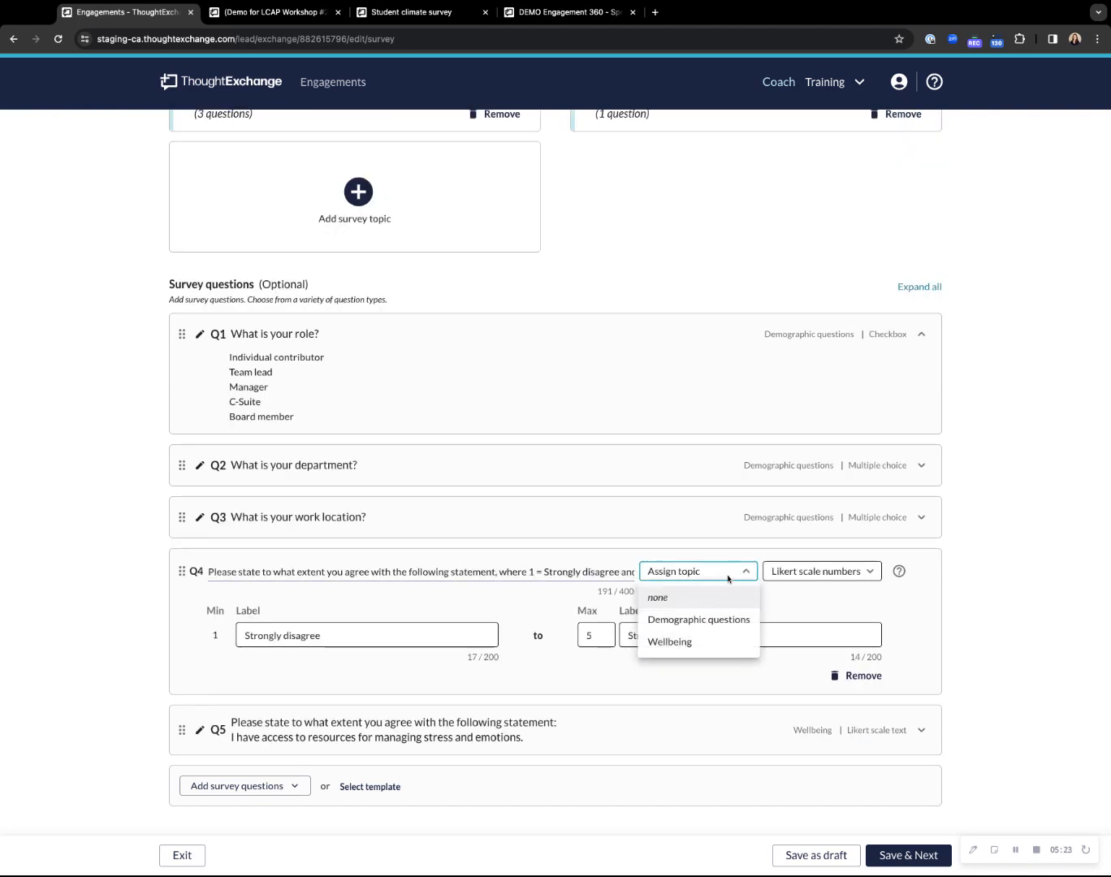
pyautogui.click(684, 643)
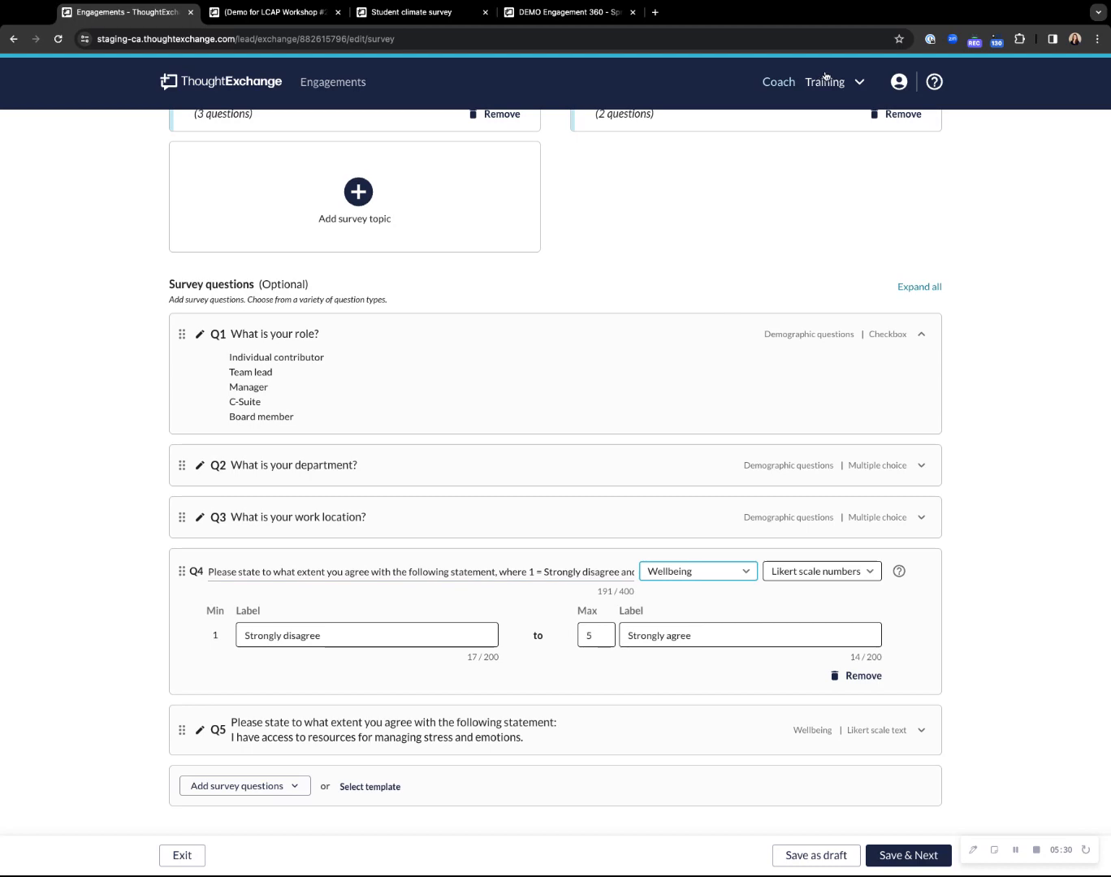
# Preview the Exchange as a participant from the welcome and introduction through to the first survey question, and close the preview.
pyautogui.scroll(4, 833, 163)
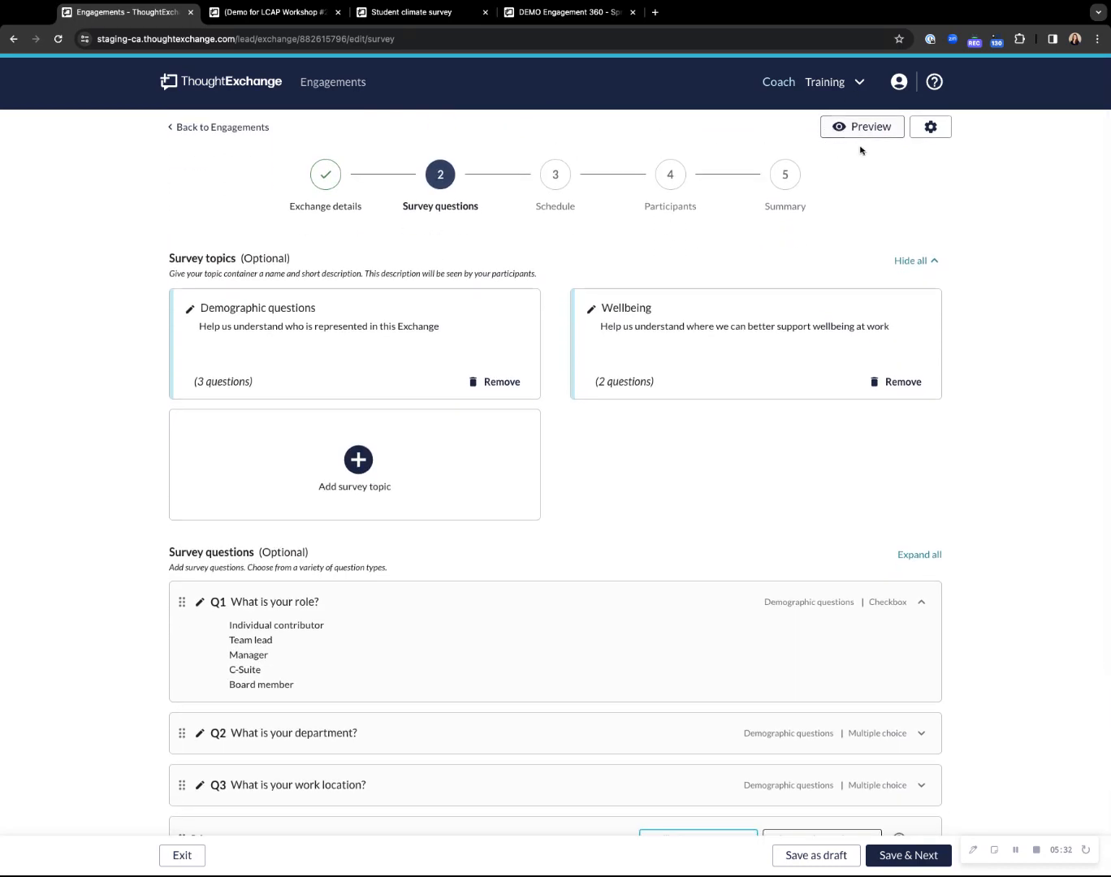
pyautogui.click(866, 133)
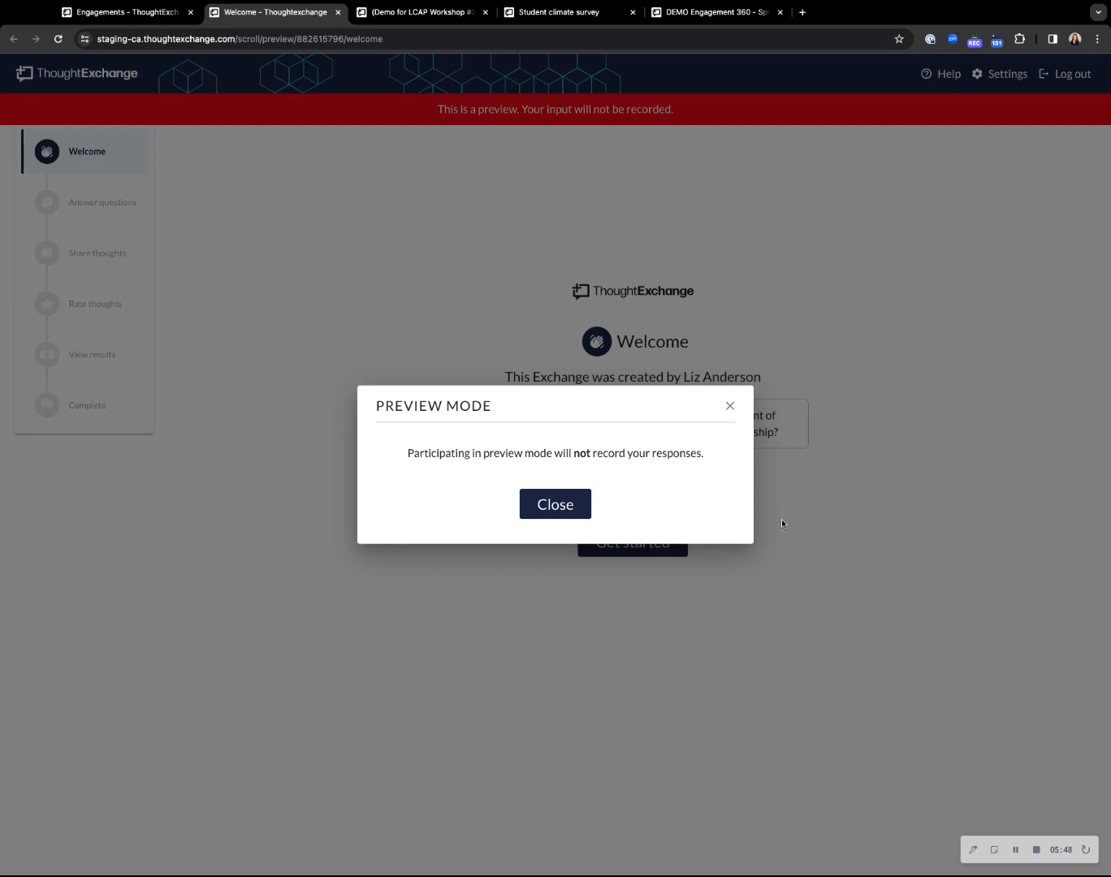
pyautogui.click(555, 504)
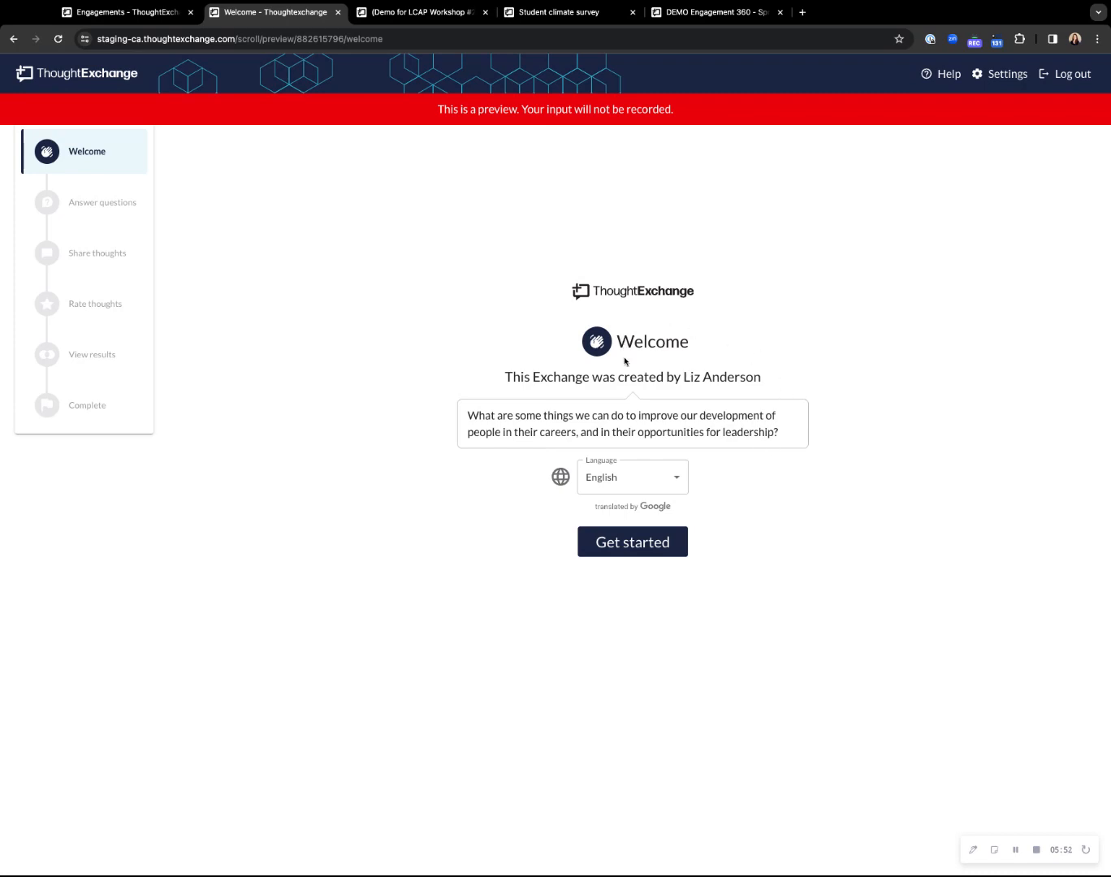
pyautogui.click(646, 540)
pyautogui.click(627, 613)
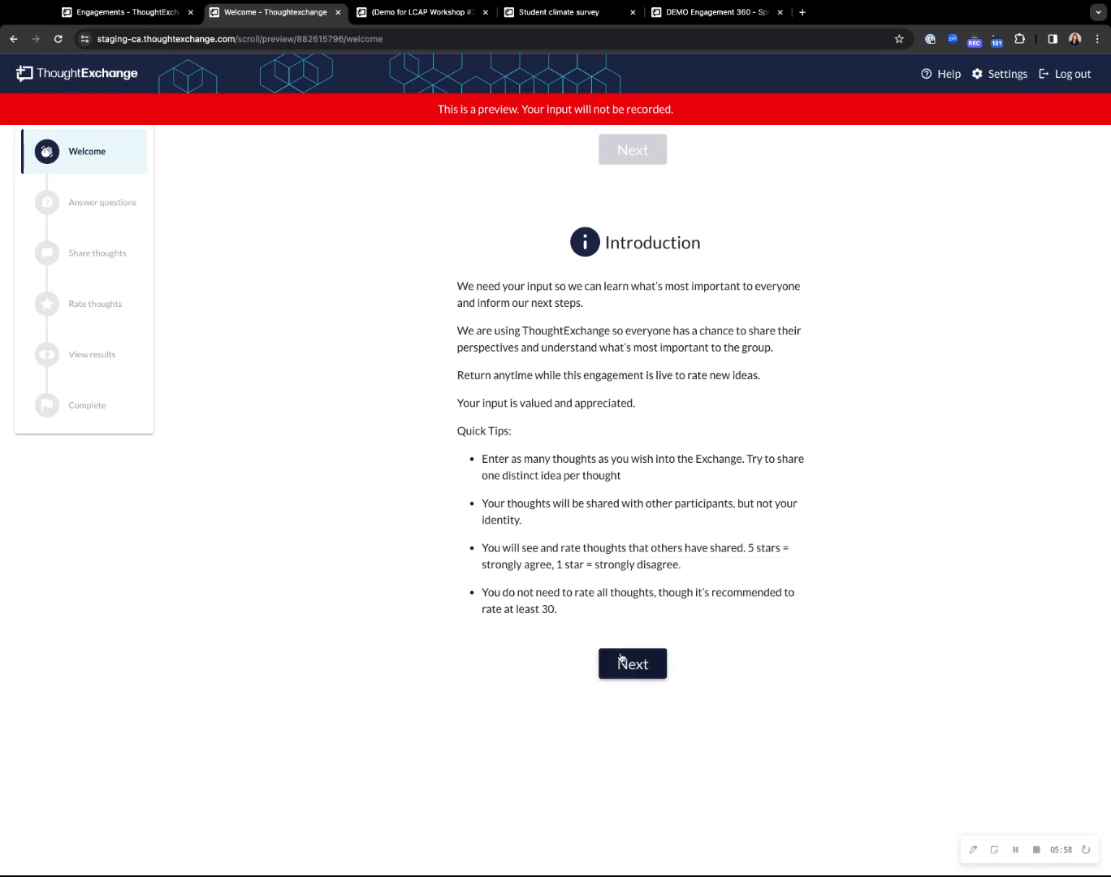
pyautogui.click(621, 659)
pyautogui.click(625, 707)
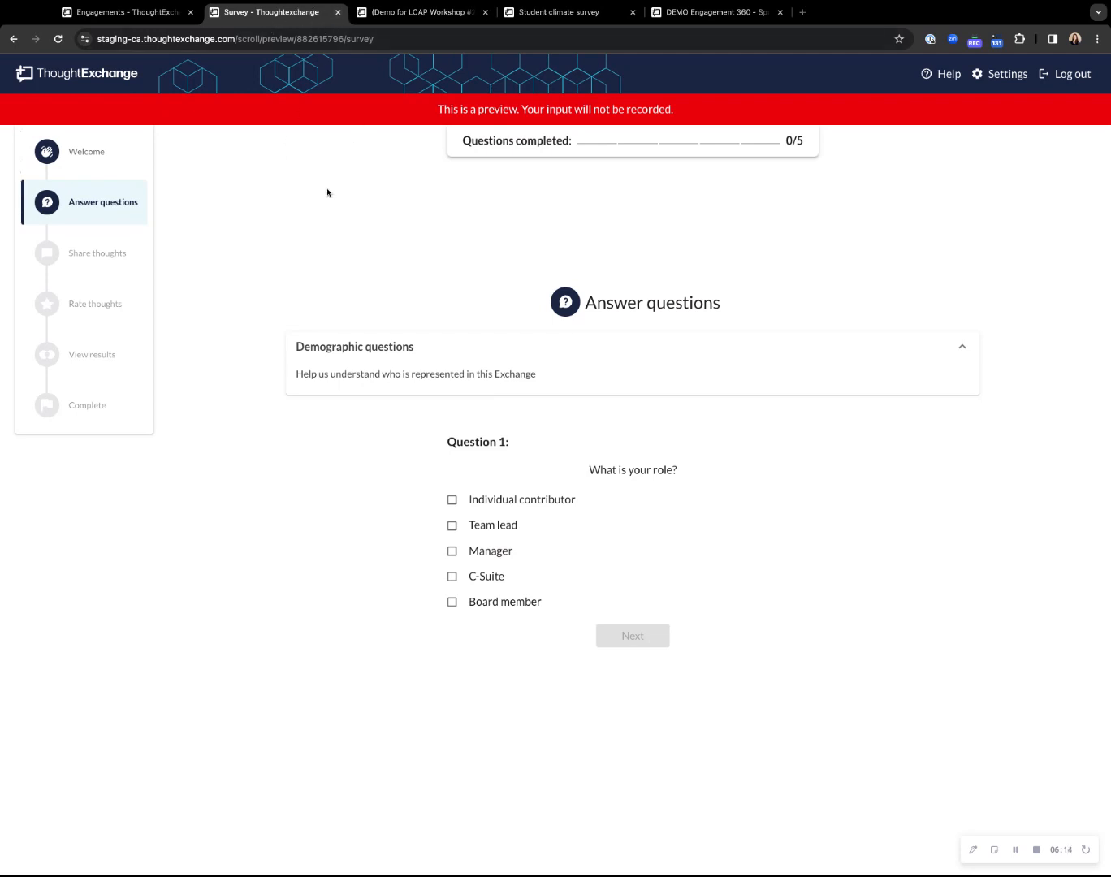
pyautogui.hotkey('ctrl', 'w')
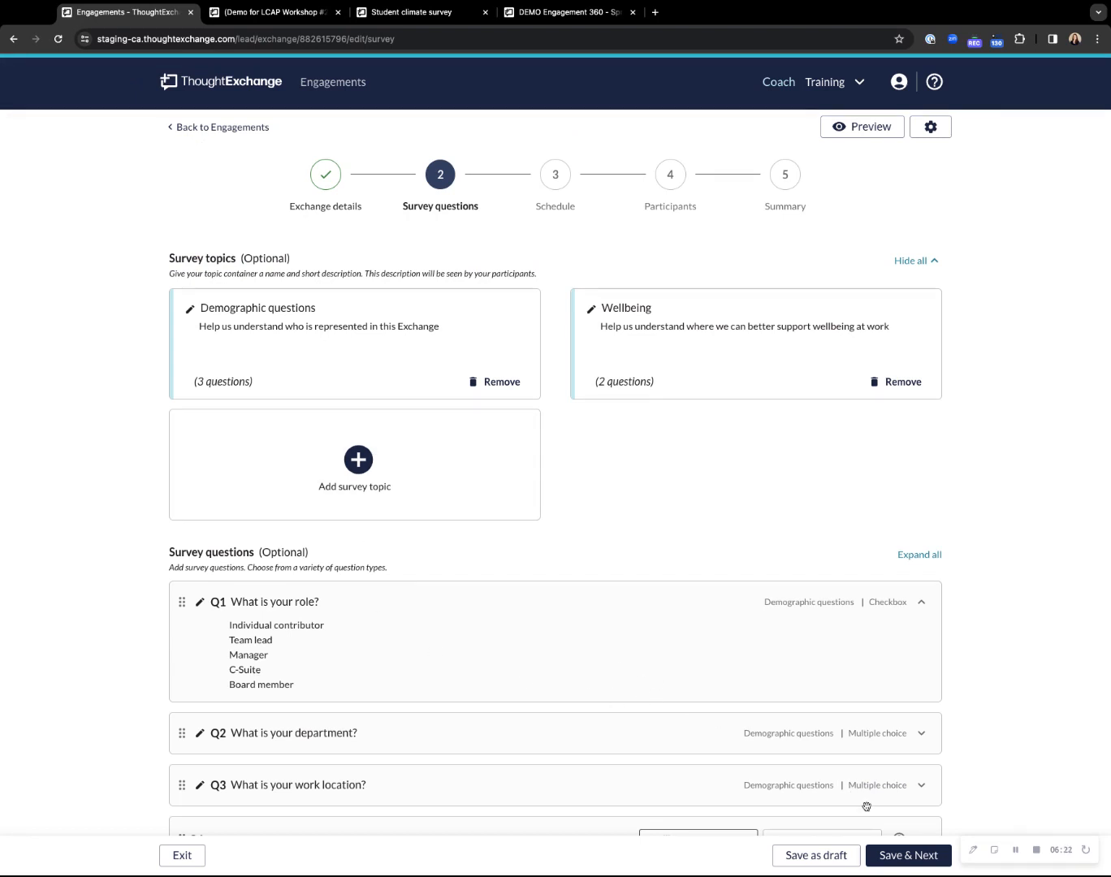
# Save the survey questions and enable a deadline of 03/29/2024 at 11:59 PM for the Exchange.
pyautogui.click(912, 857)
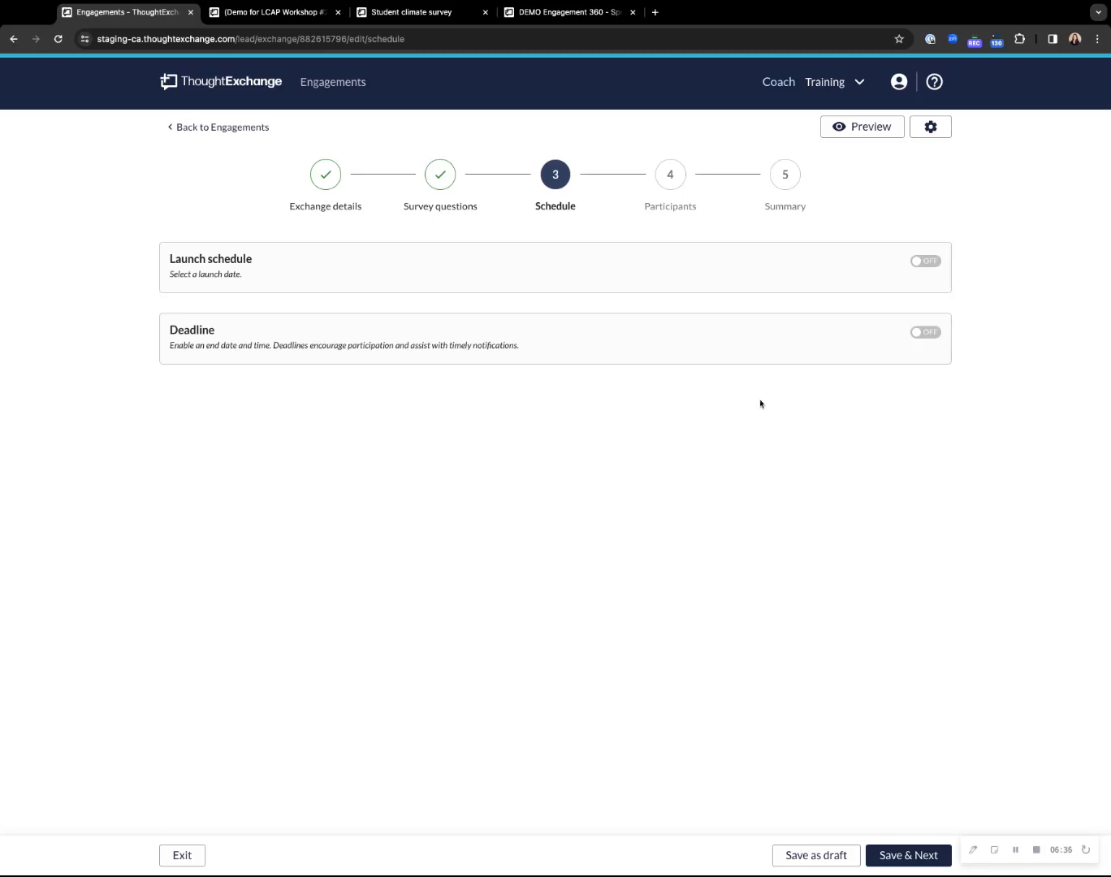
pyautogui.click(927, 334)
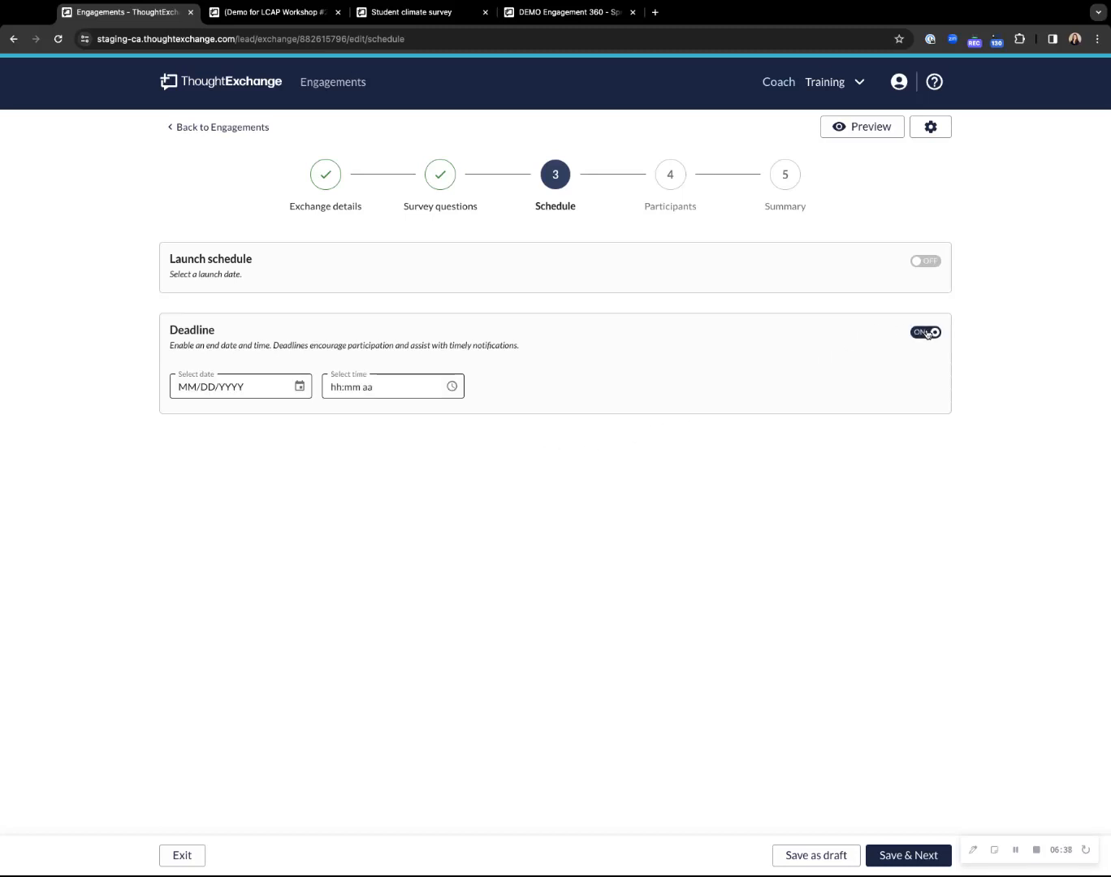
pyautogui.click(289, 386)
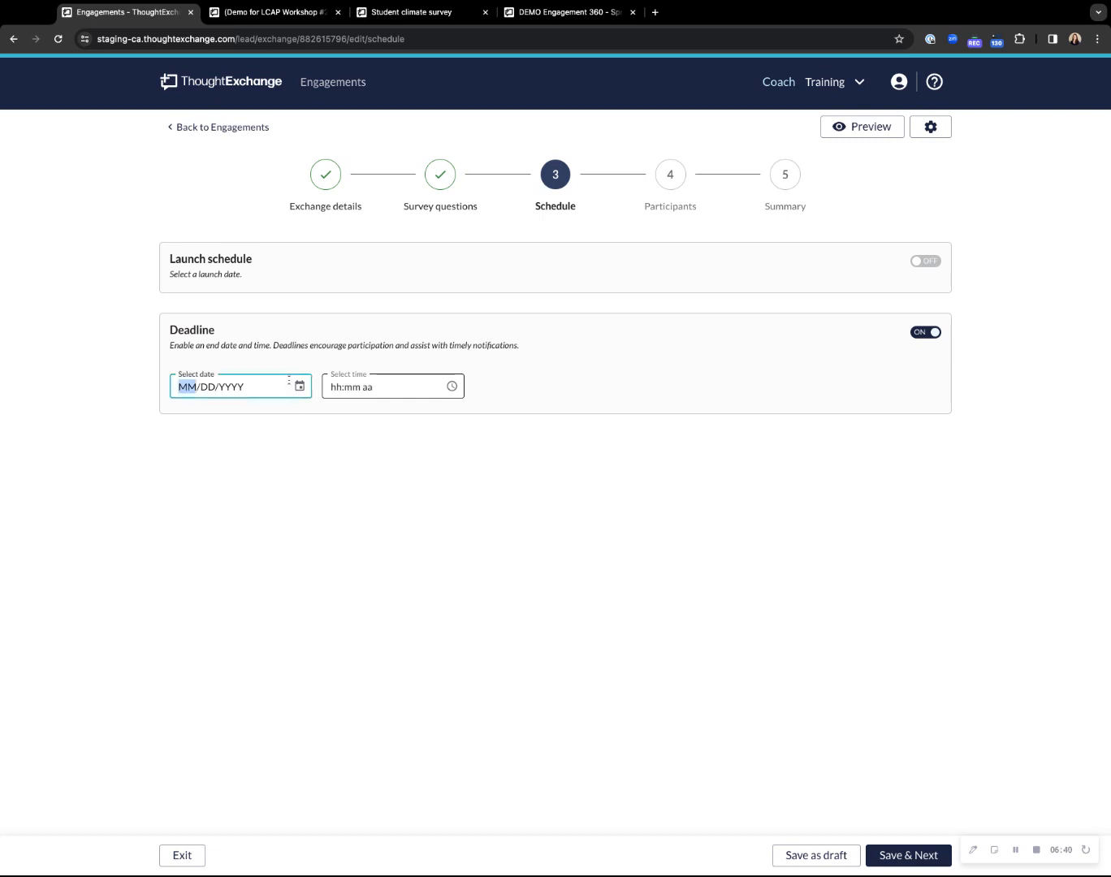
pyautogui.click(300, 387)
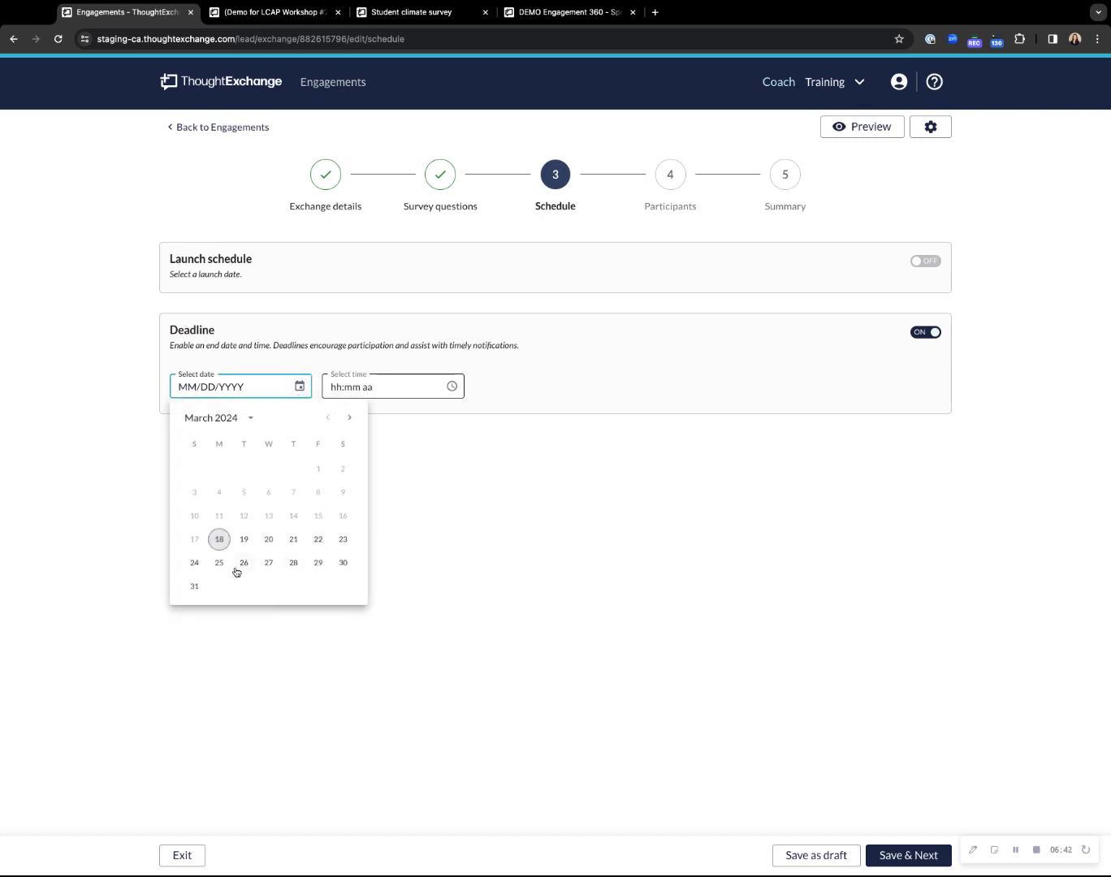
pyautogui.click(317, 563)
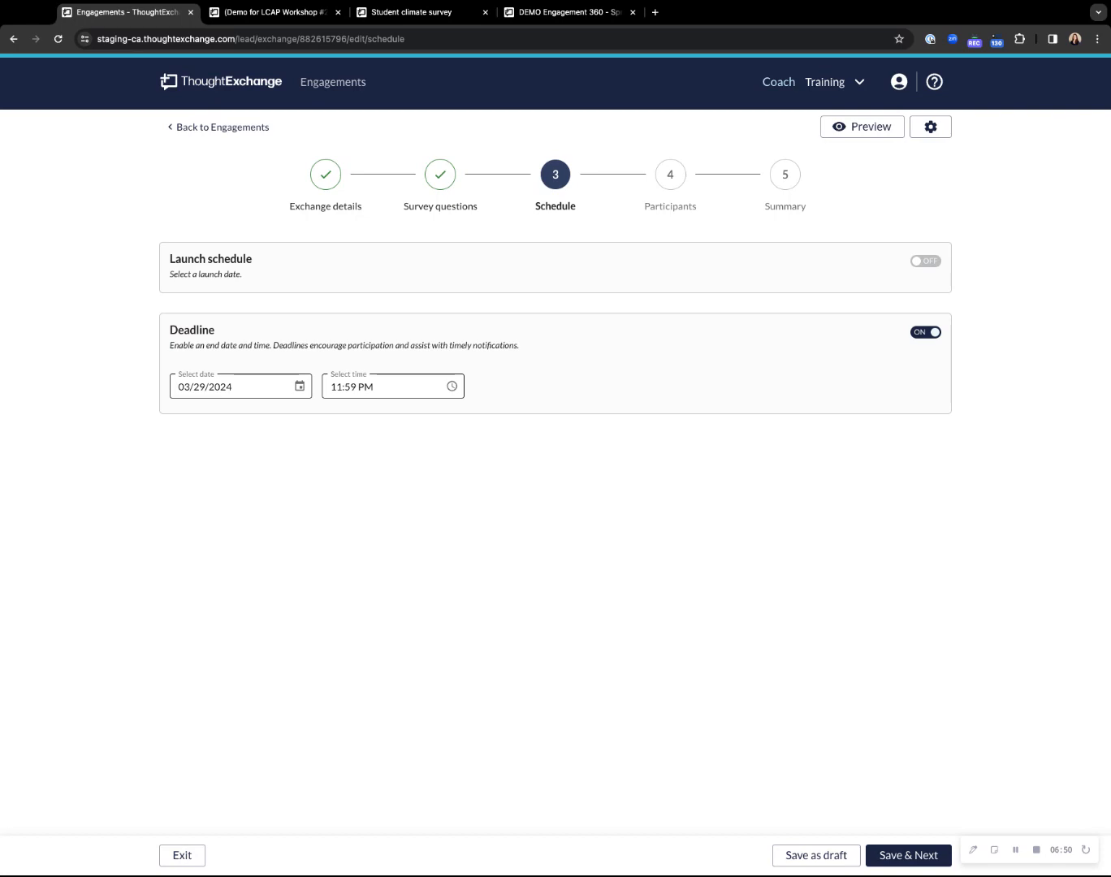
# Review the Exchange's general, language, participation group, survey question branching, contact information and privacy settings.
pyautogui.click(932, 128)
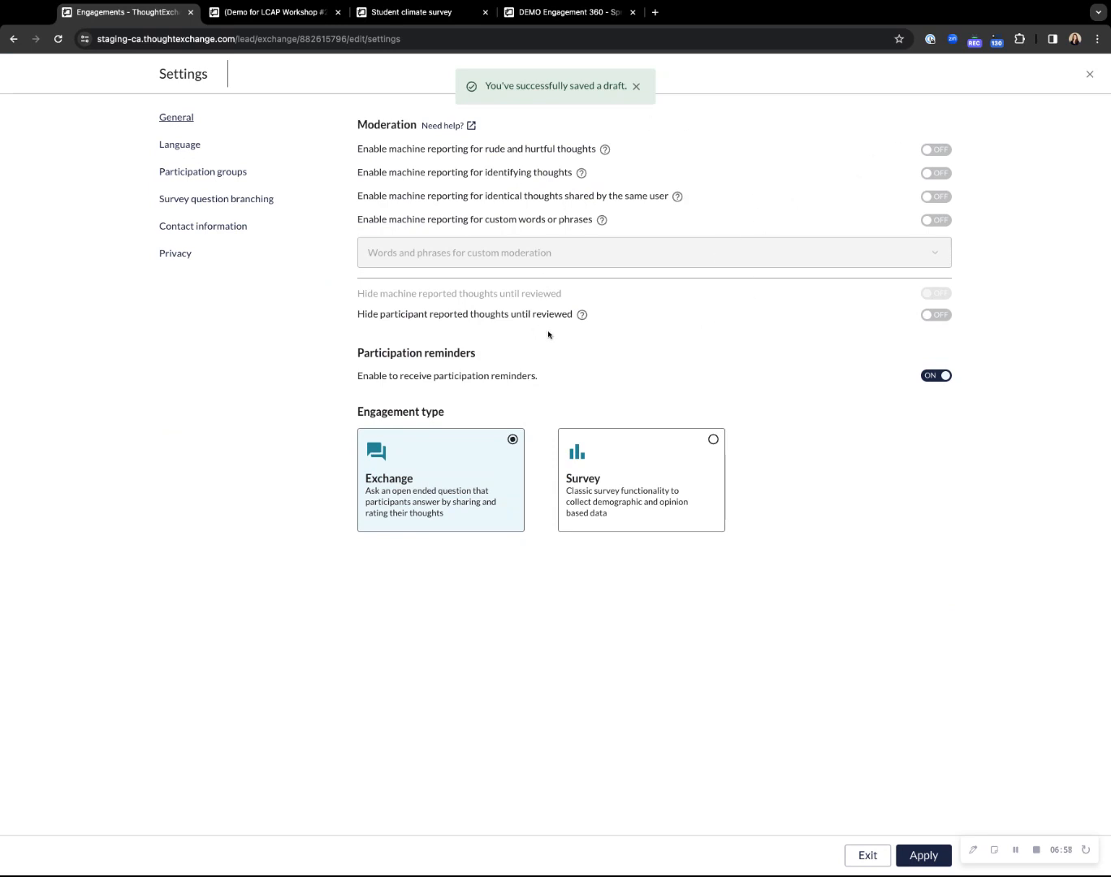
pyautogui.click(178, 146)
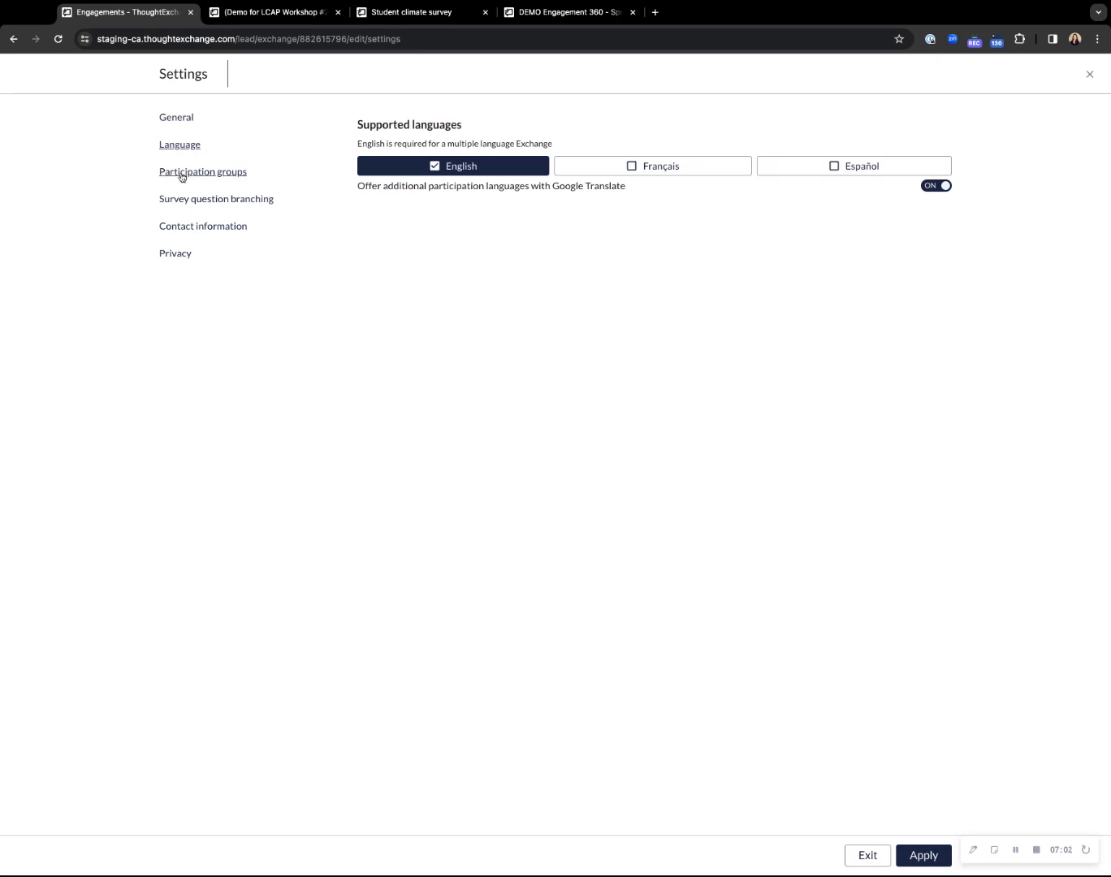
pyautogui.click(182, 176)
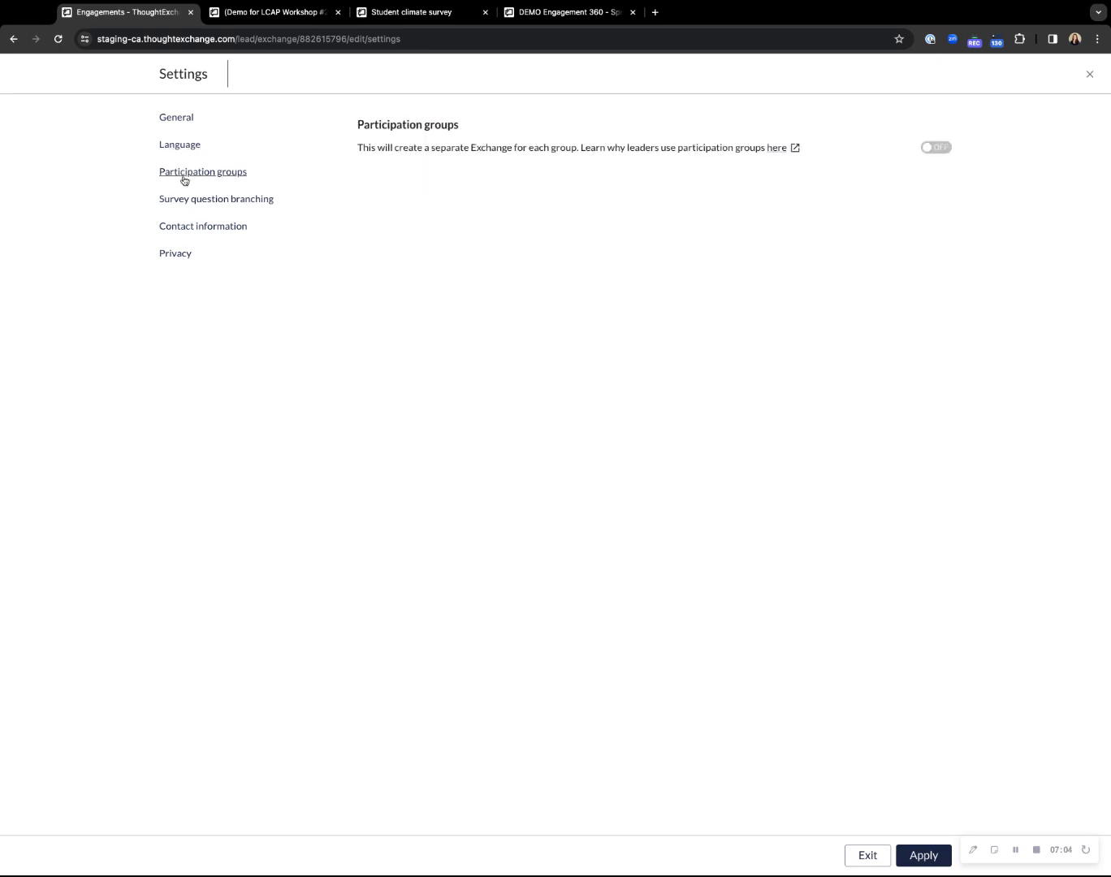
pyautogui.click(188, 204)
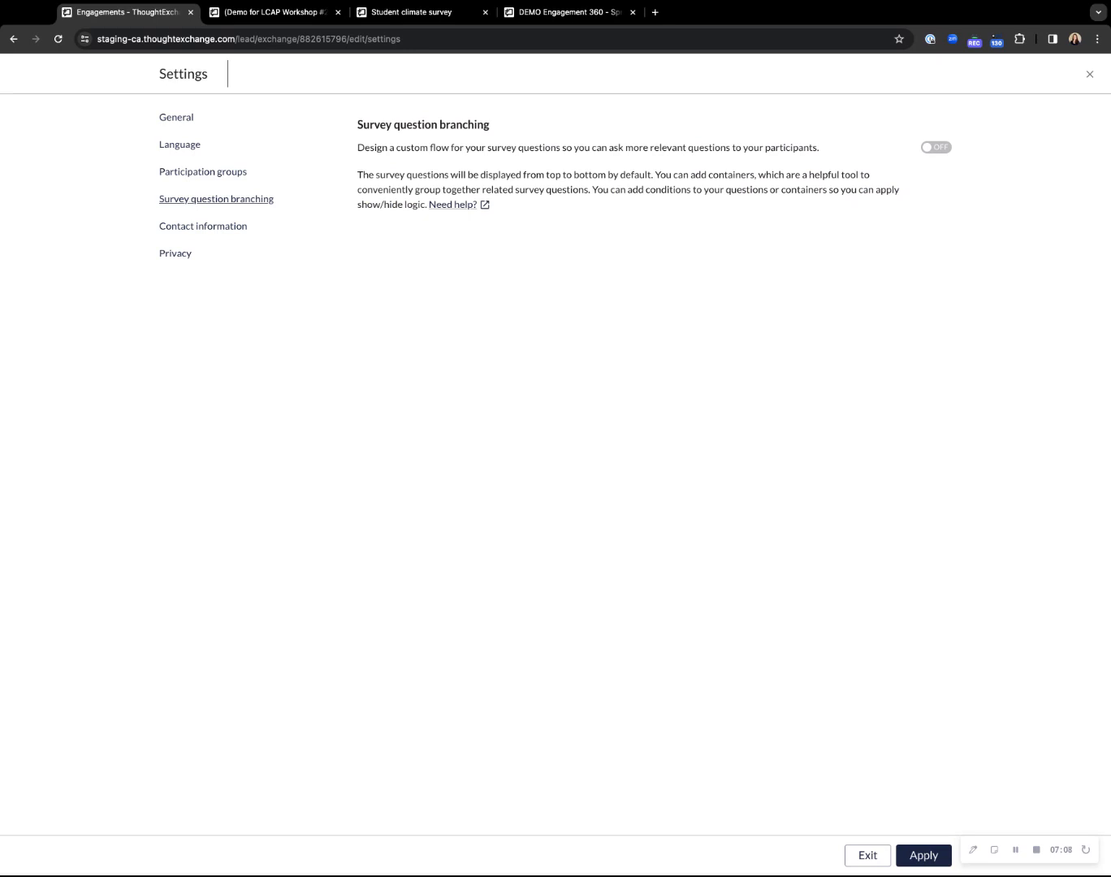
pyautogui.click(189, 227)
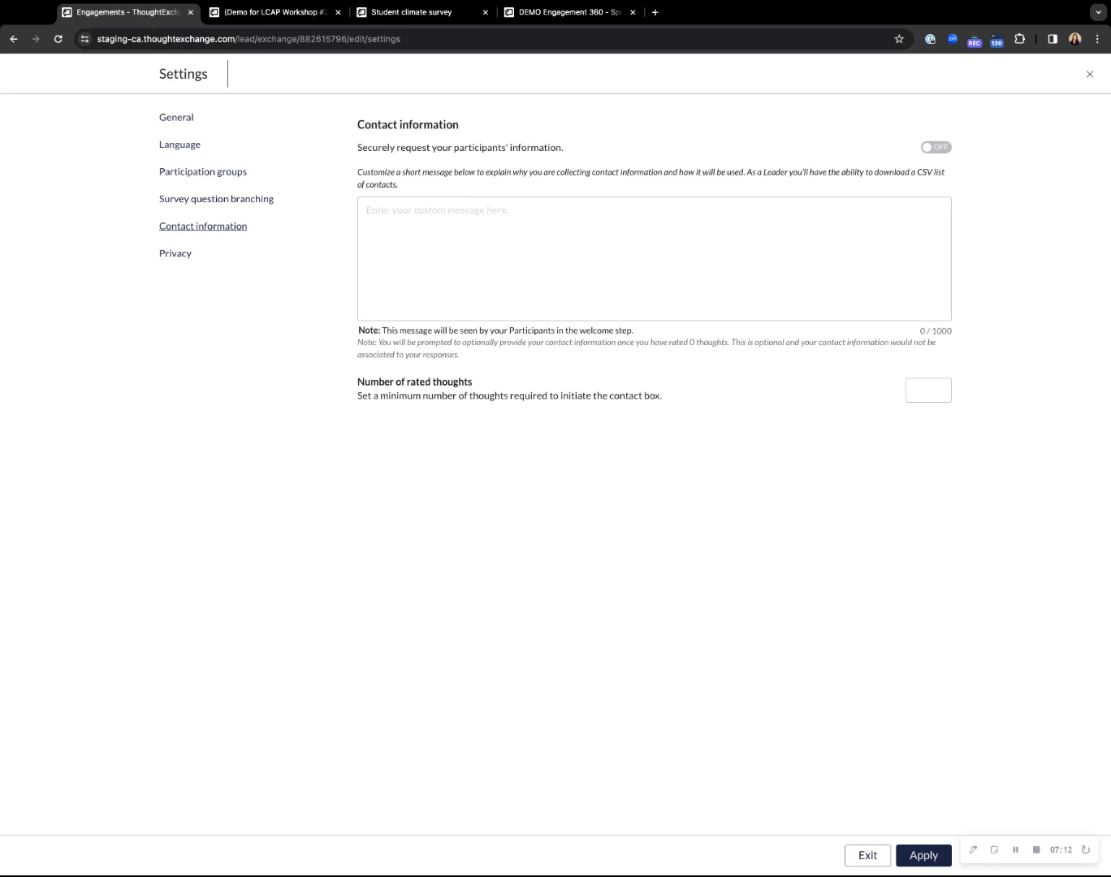
pyautogui.click(180, 258)
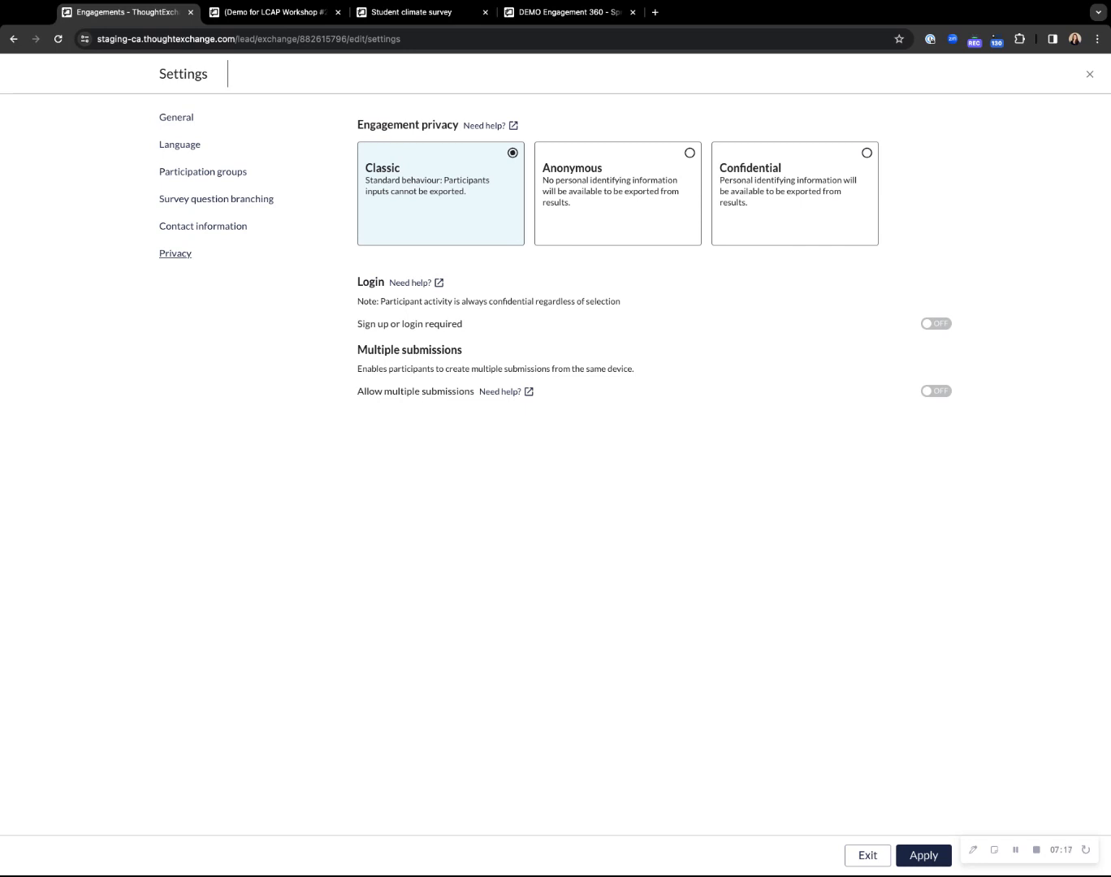
# Add Français and Español to the supported languages, apply the settings and return to the schedule.
pyautogui.click(185, 146)
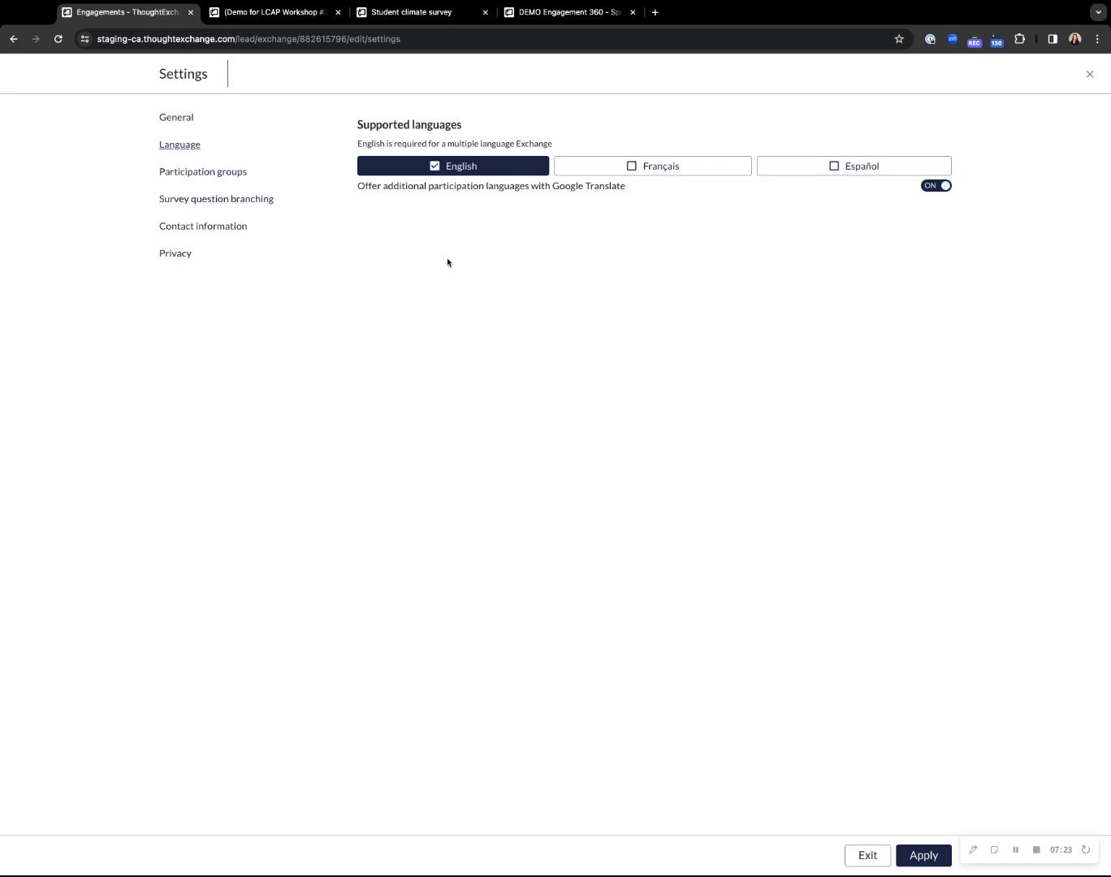
pyautogui.click(618, 169)
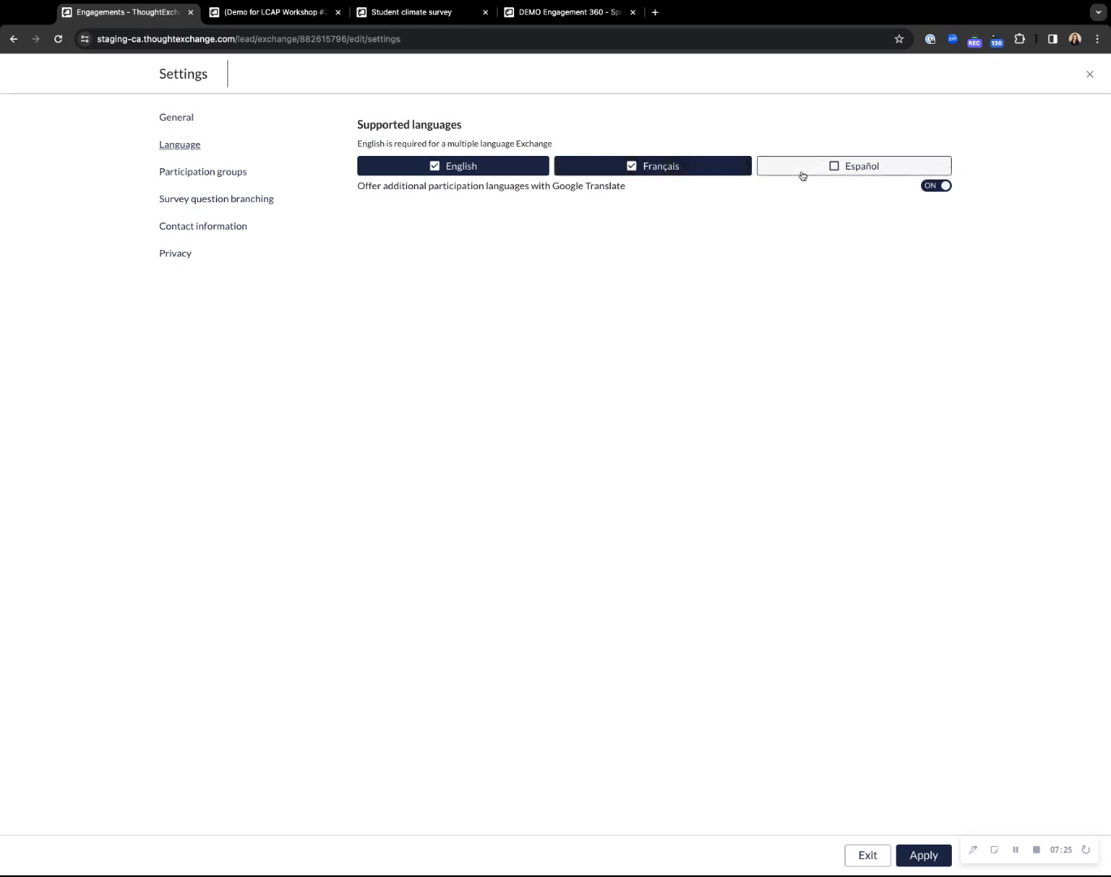
pyautogui.click(835, 170)
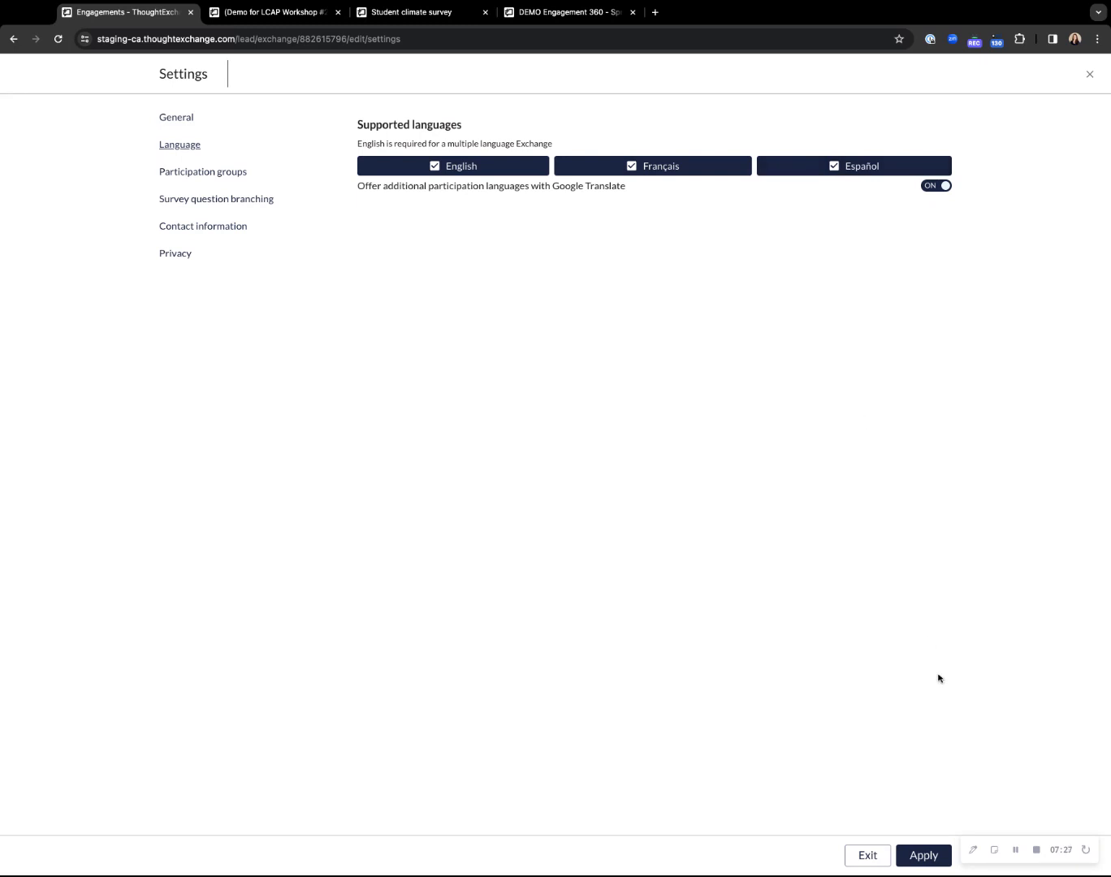
pyautogui.click(918, 857)
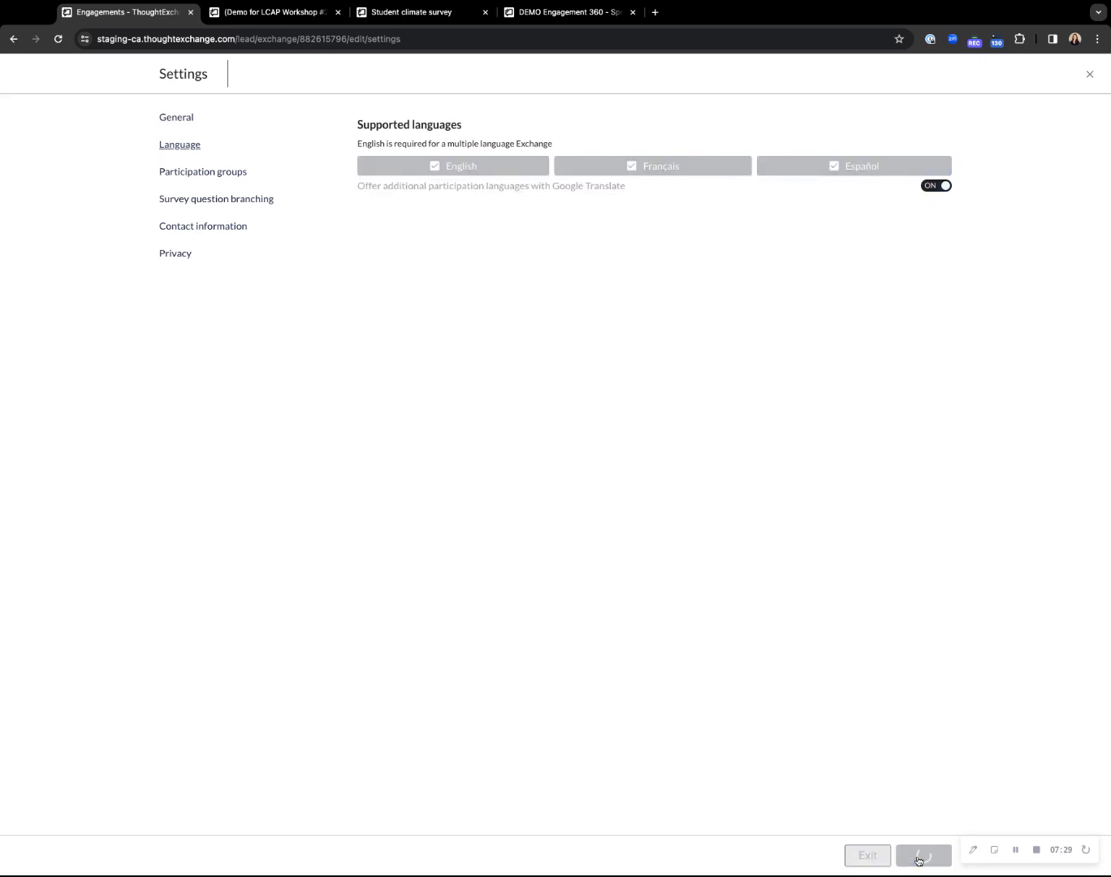
pyautogui.click(866, 856)
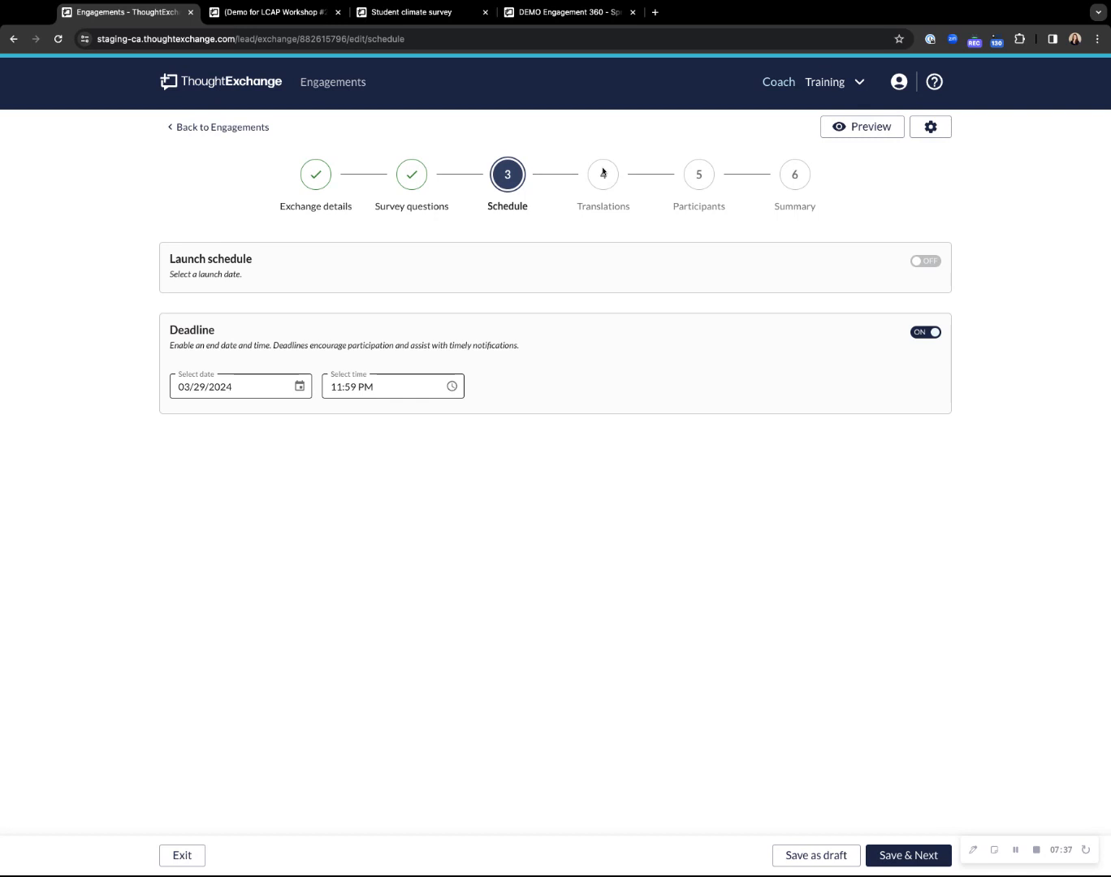
# Save the schedule, translations and participants stages through to the summary, and launch the Exchange.
pyautogui.click(899, 859)
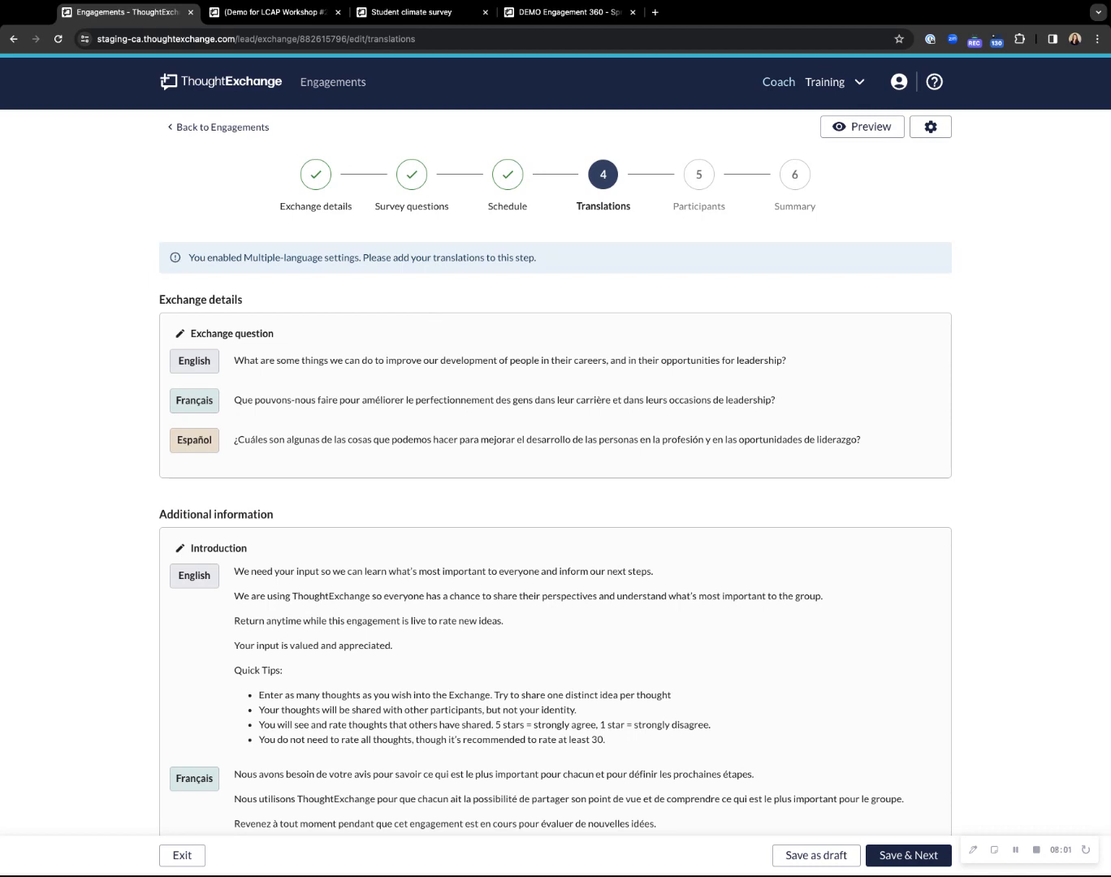
pyautogui.click(896, 863)
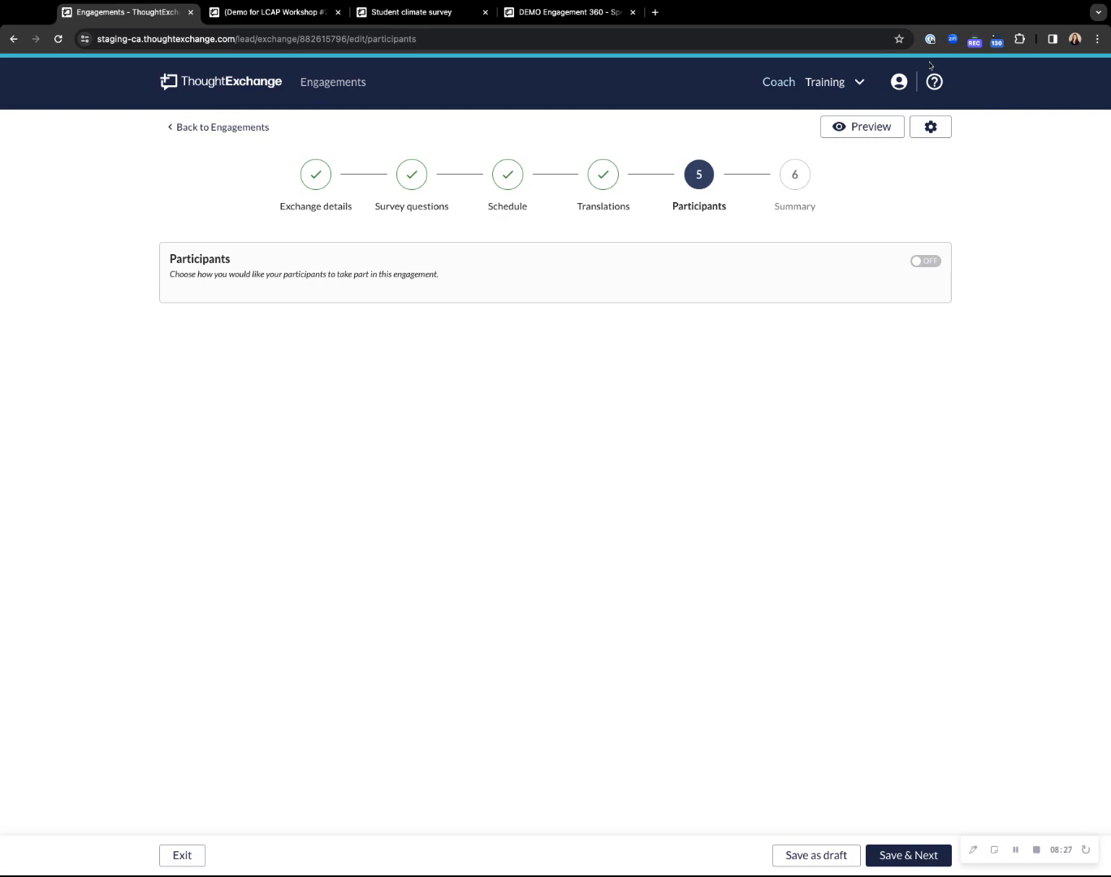
pyautogui.click(933, 86)
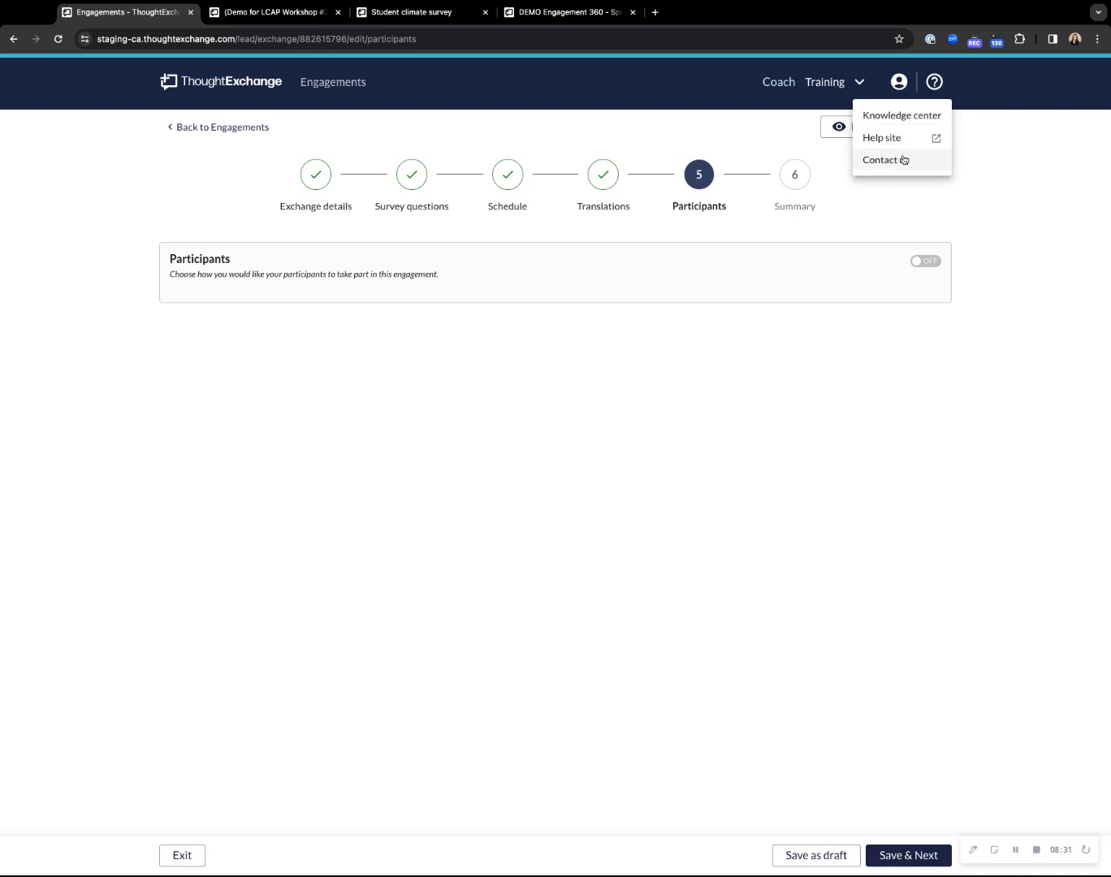
pyautogui.click(890, 857)
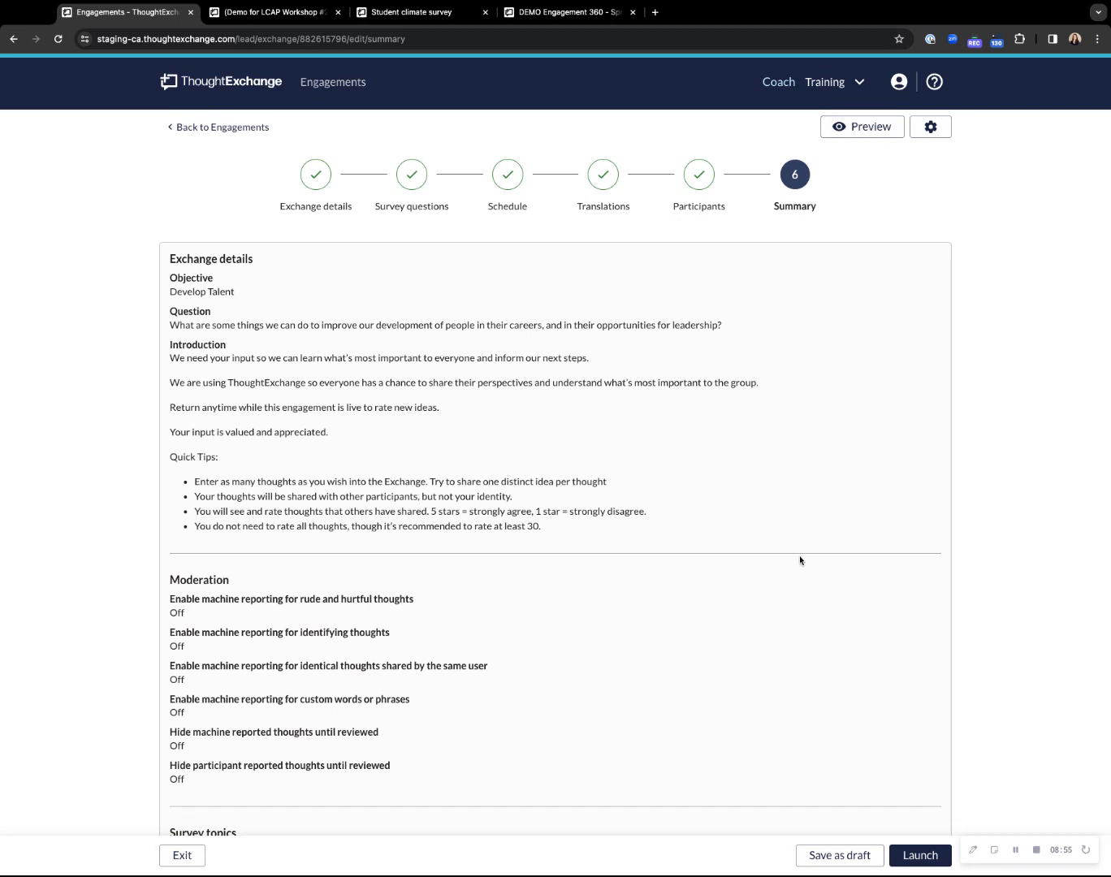
pyautogui.click(927, 859)
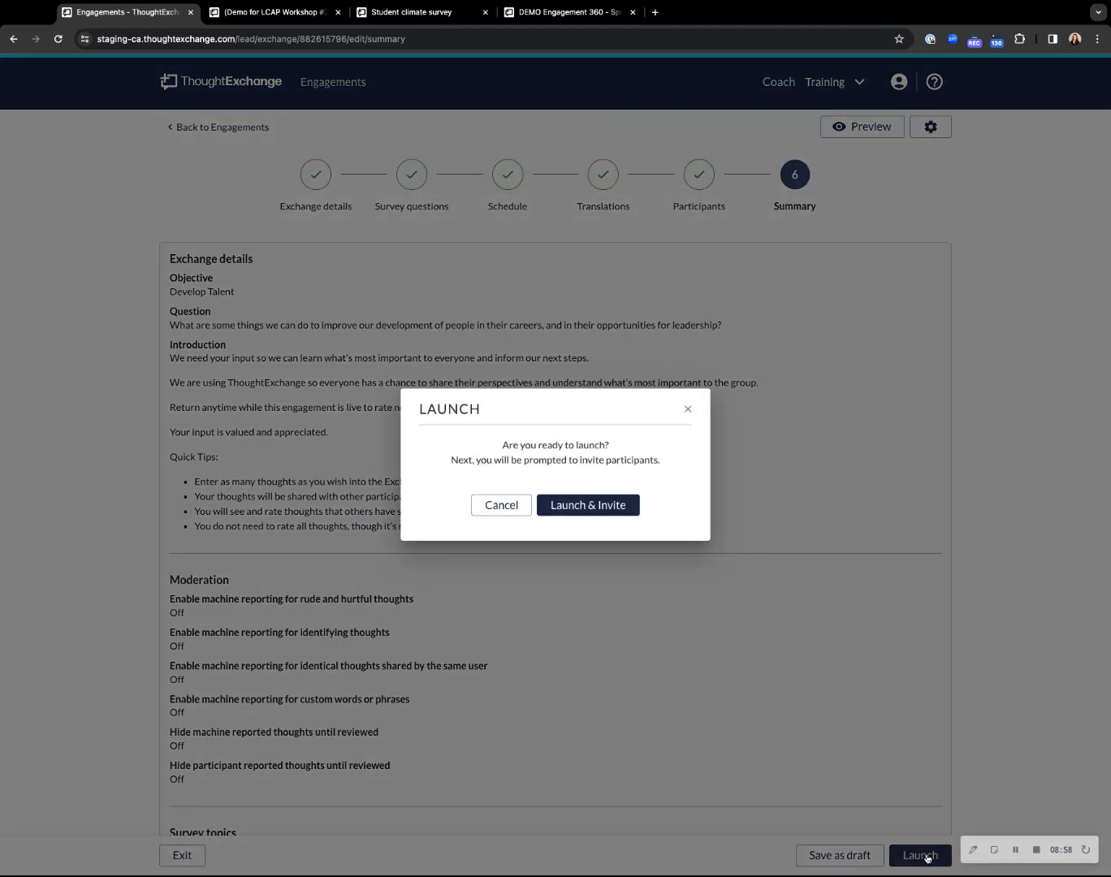
pyautogui.click(585, 507)
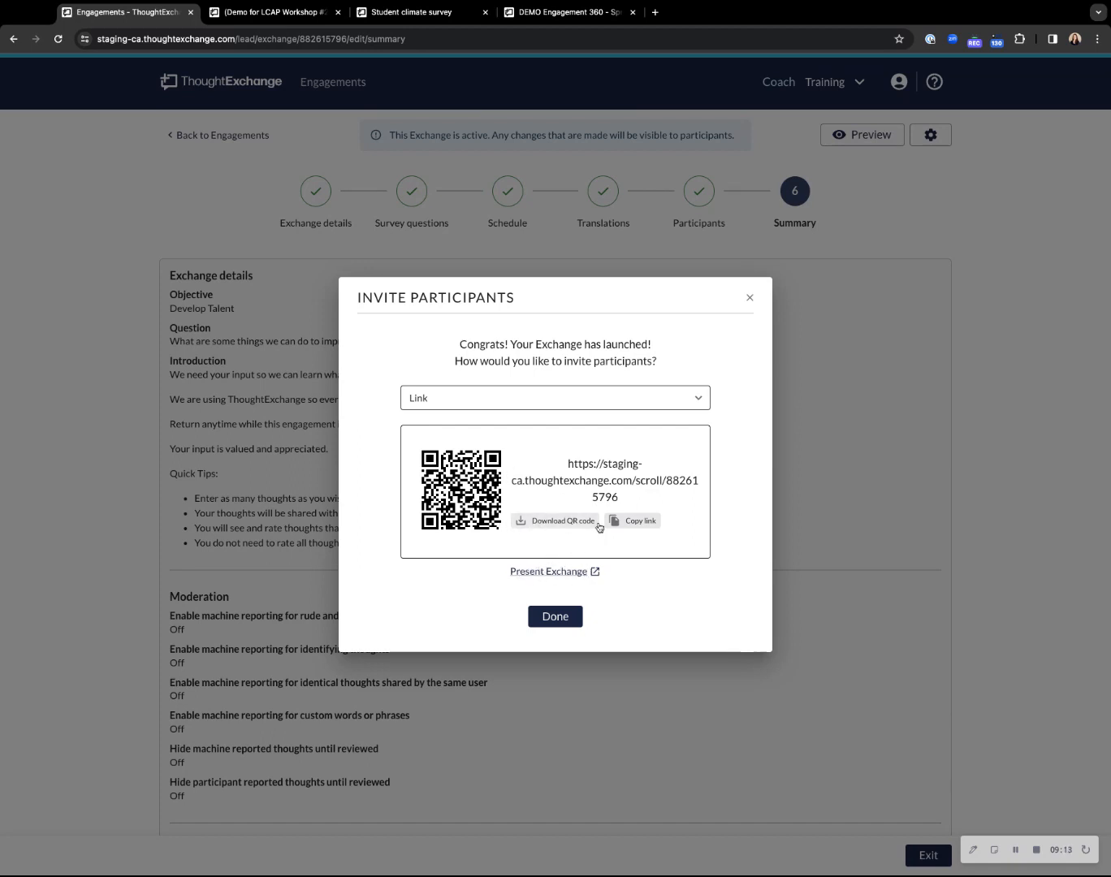
# Examine the Email invitation text and the Participation code option for inviting participants.
pyautogui.click(590, 398)
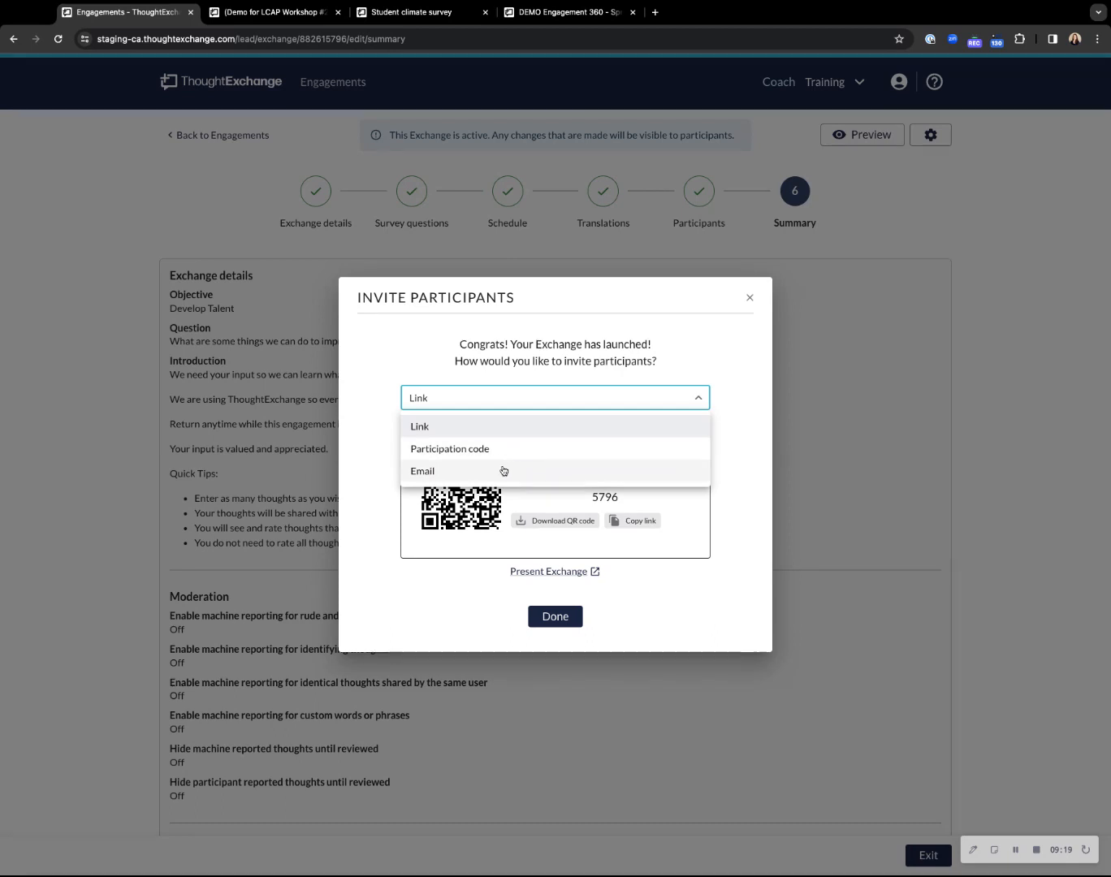
pyautogui.click(444, 472)
pyautogui.scroll(-1, 497, 512)
pyautogui.scroll(-3, 497, 514)
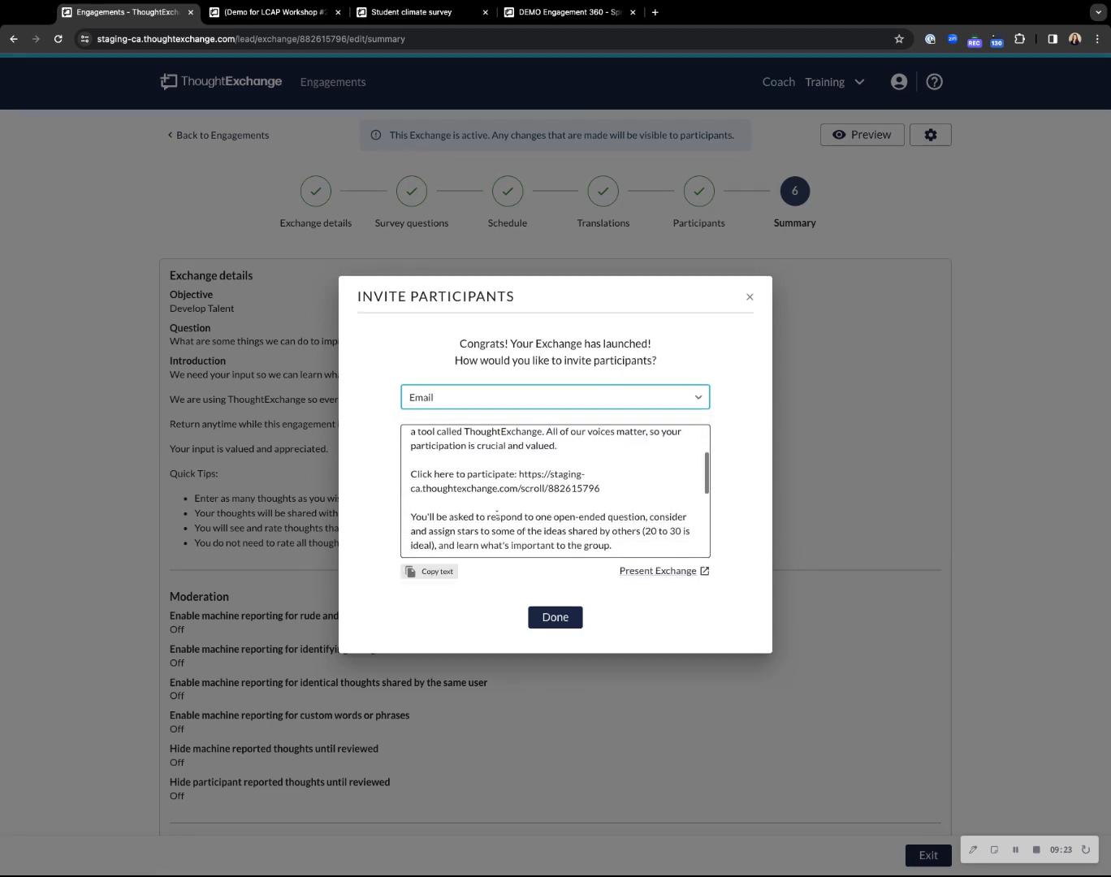
pyautogui.click(638, 407)
pyautogui.click(524, 454)
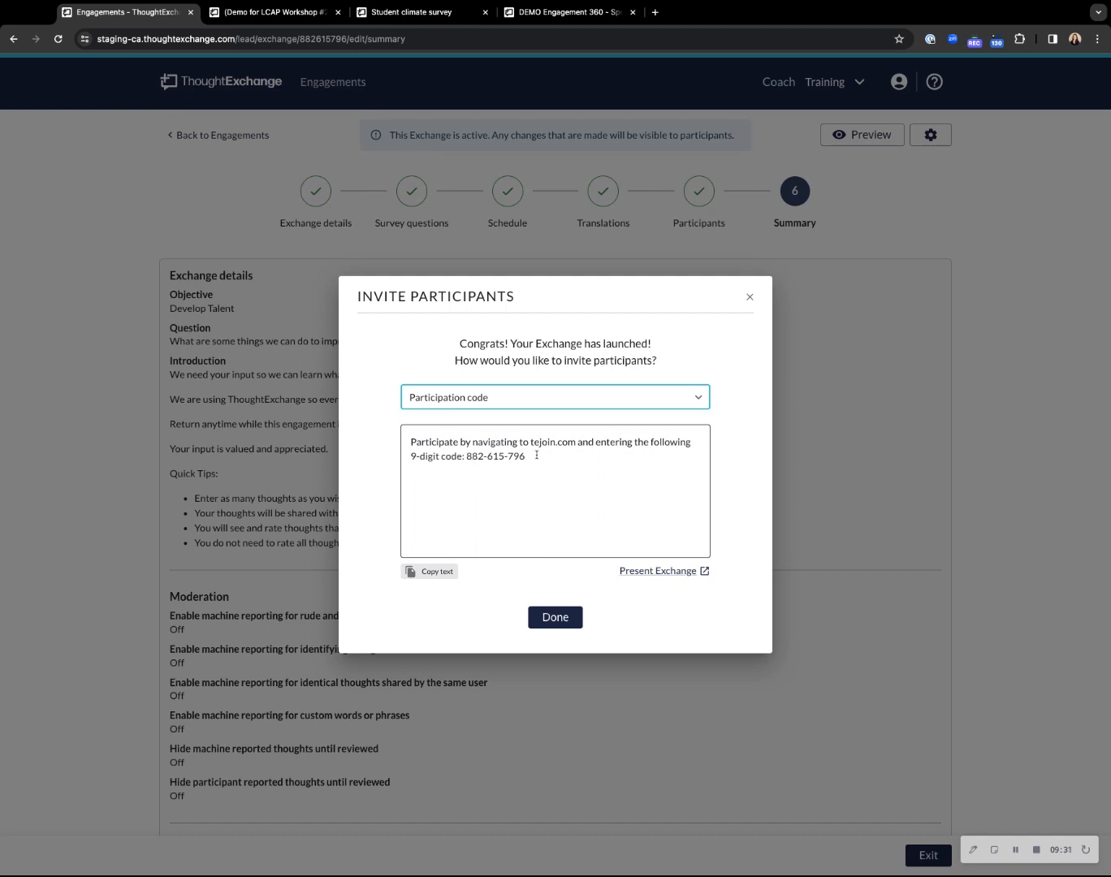
# Switch the invitation method back to Link, copy the participation link and finish inviting participants.
pyautogui.click(499, 398)
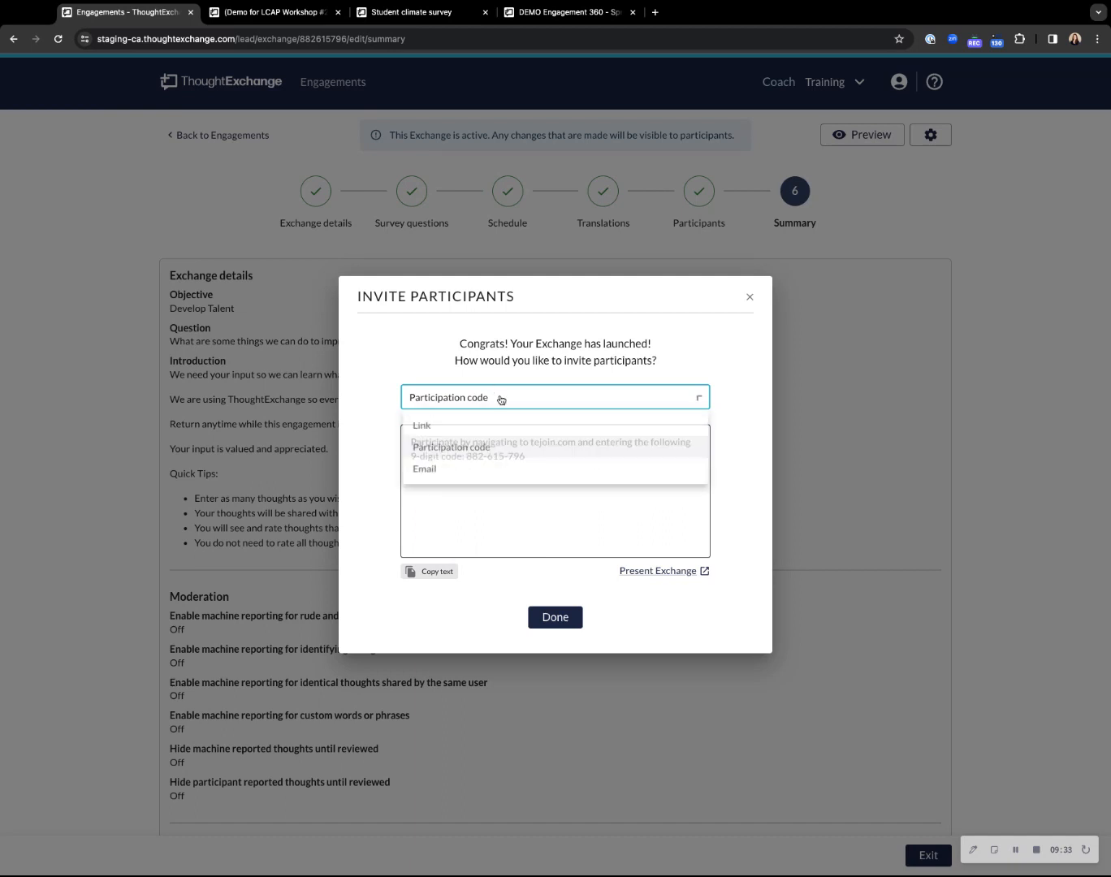
pyautogui.click(441, 425)
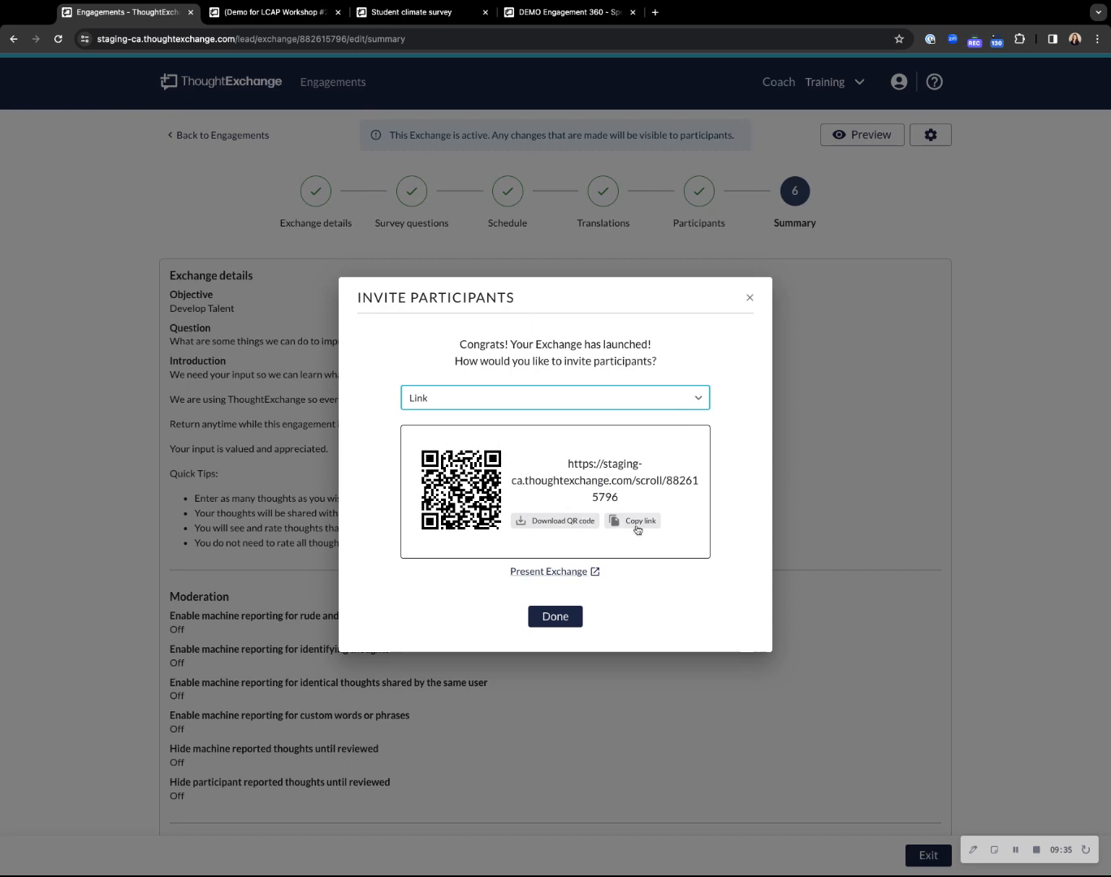
pyautogui.click(637, 525)
pyautogui.click(556, 616)
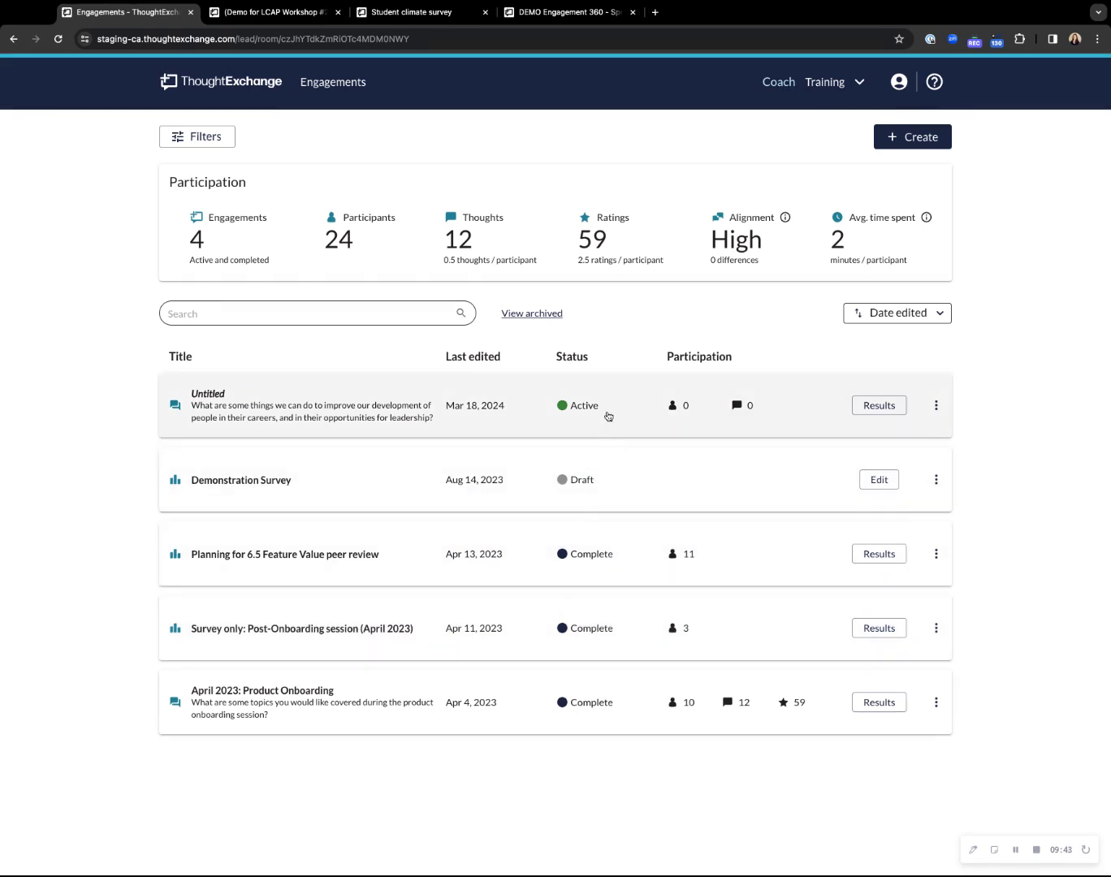
# Open the results of the active Untitled Exchange and look over its results sections and the help options.
pyautogui.click(877, 410)
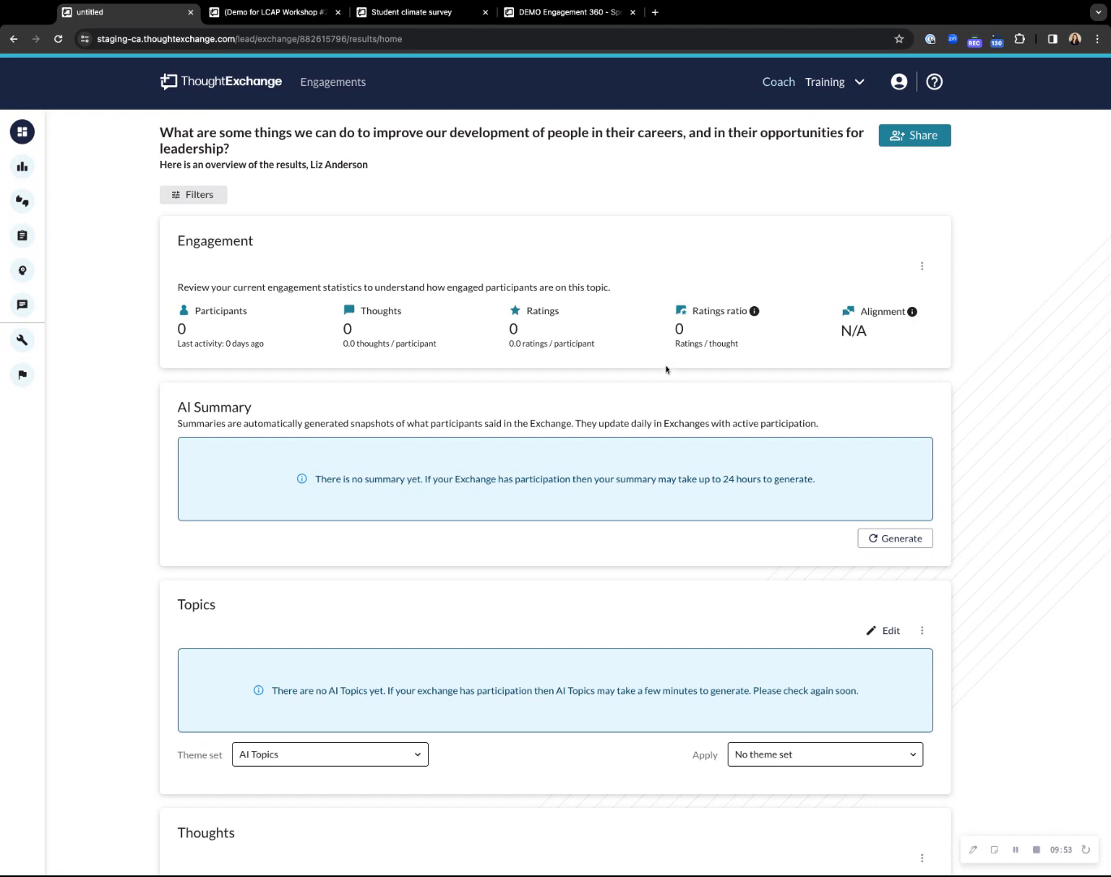
pyautogui.moveTo(18, 303)
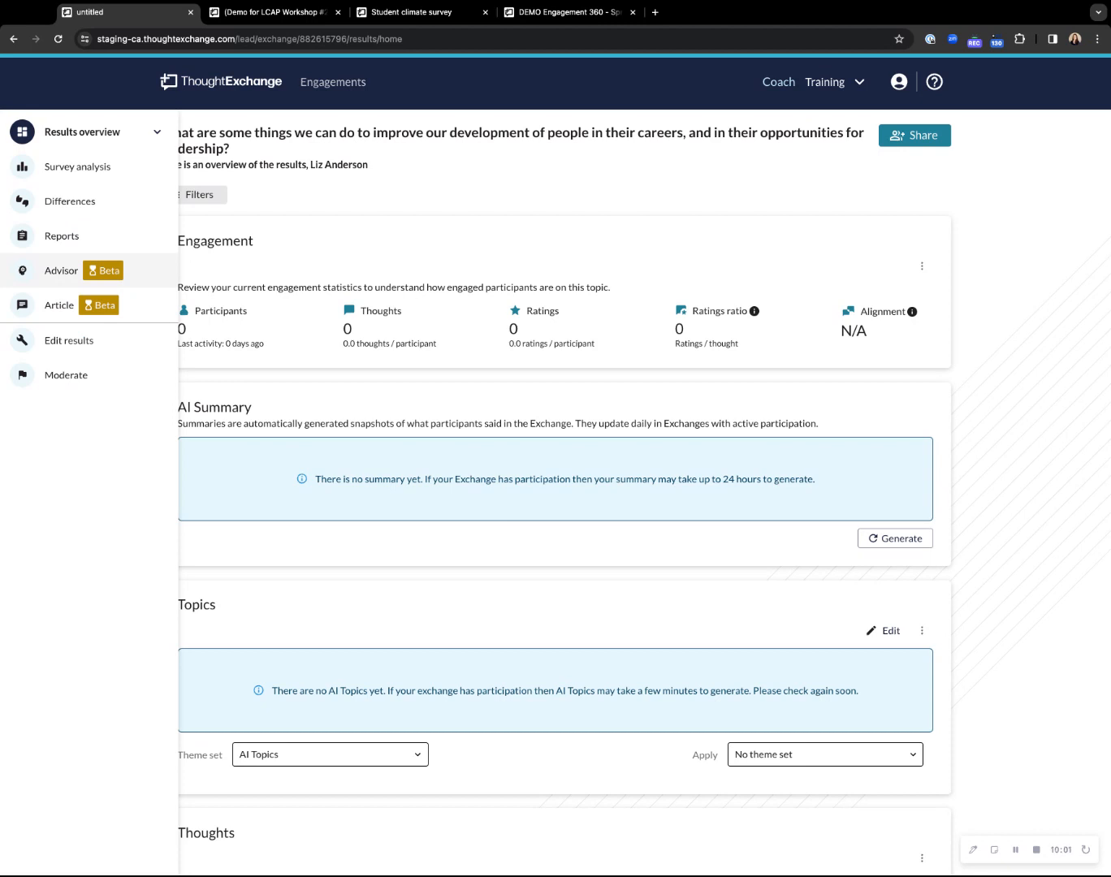
pyautogui.click(936, 82)
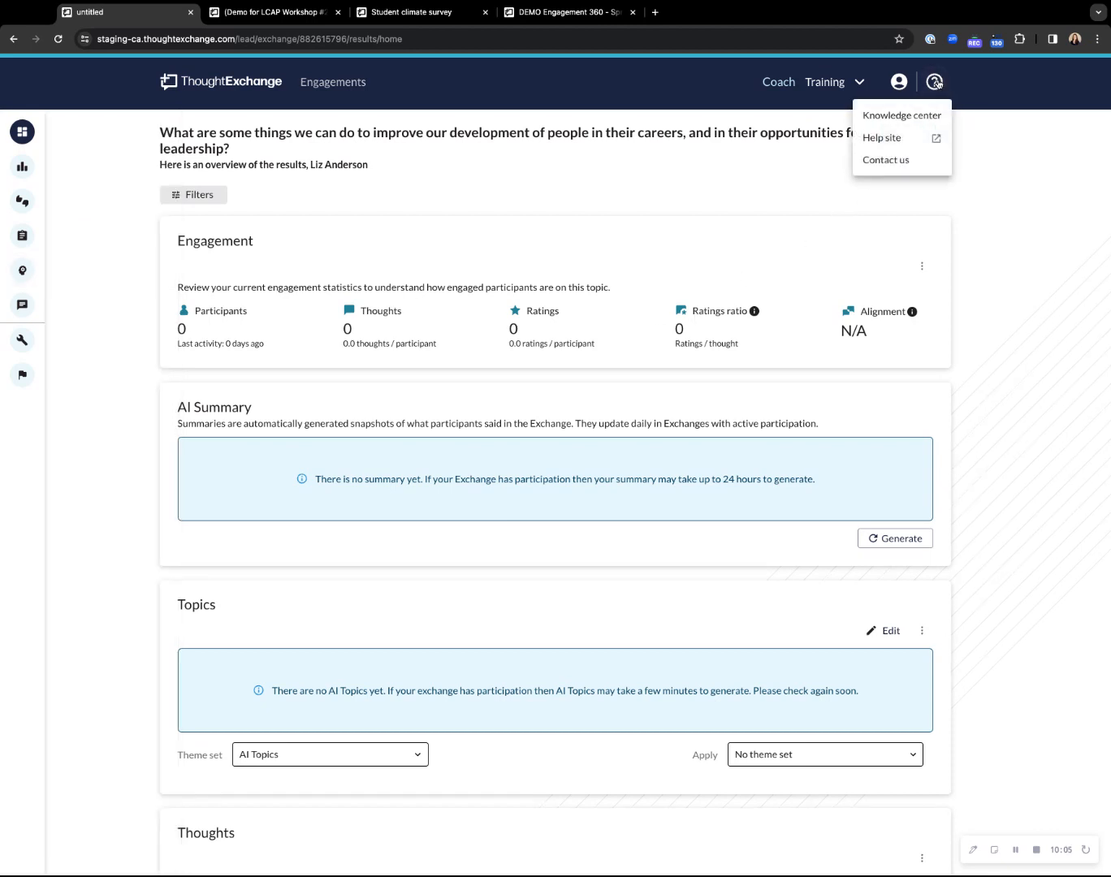